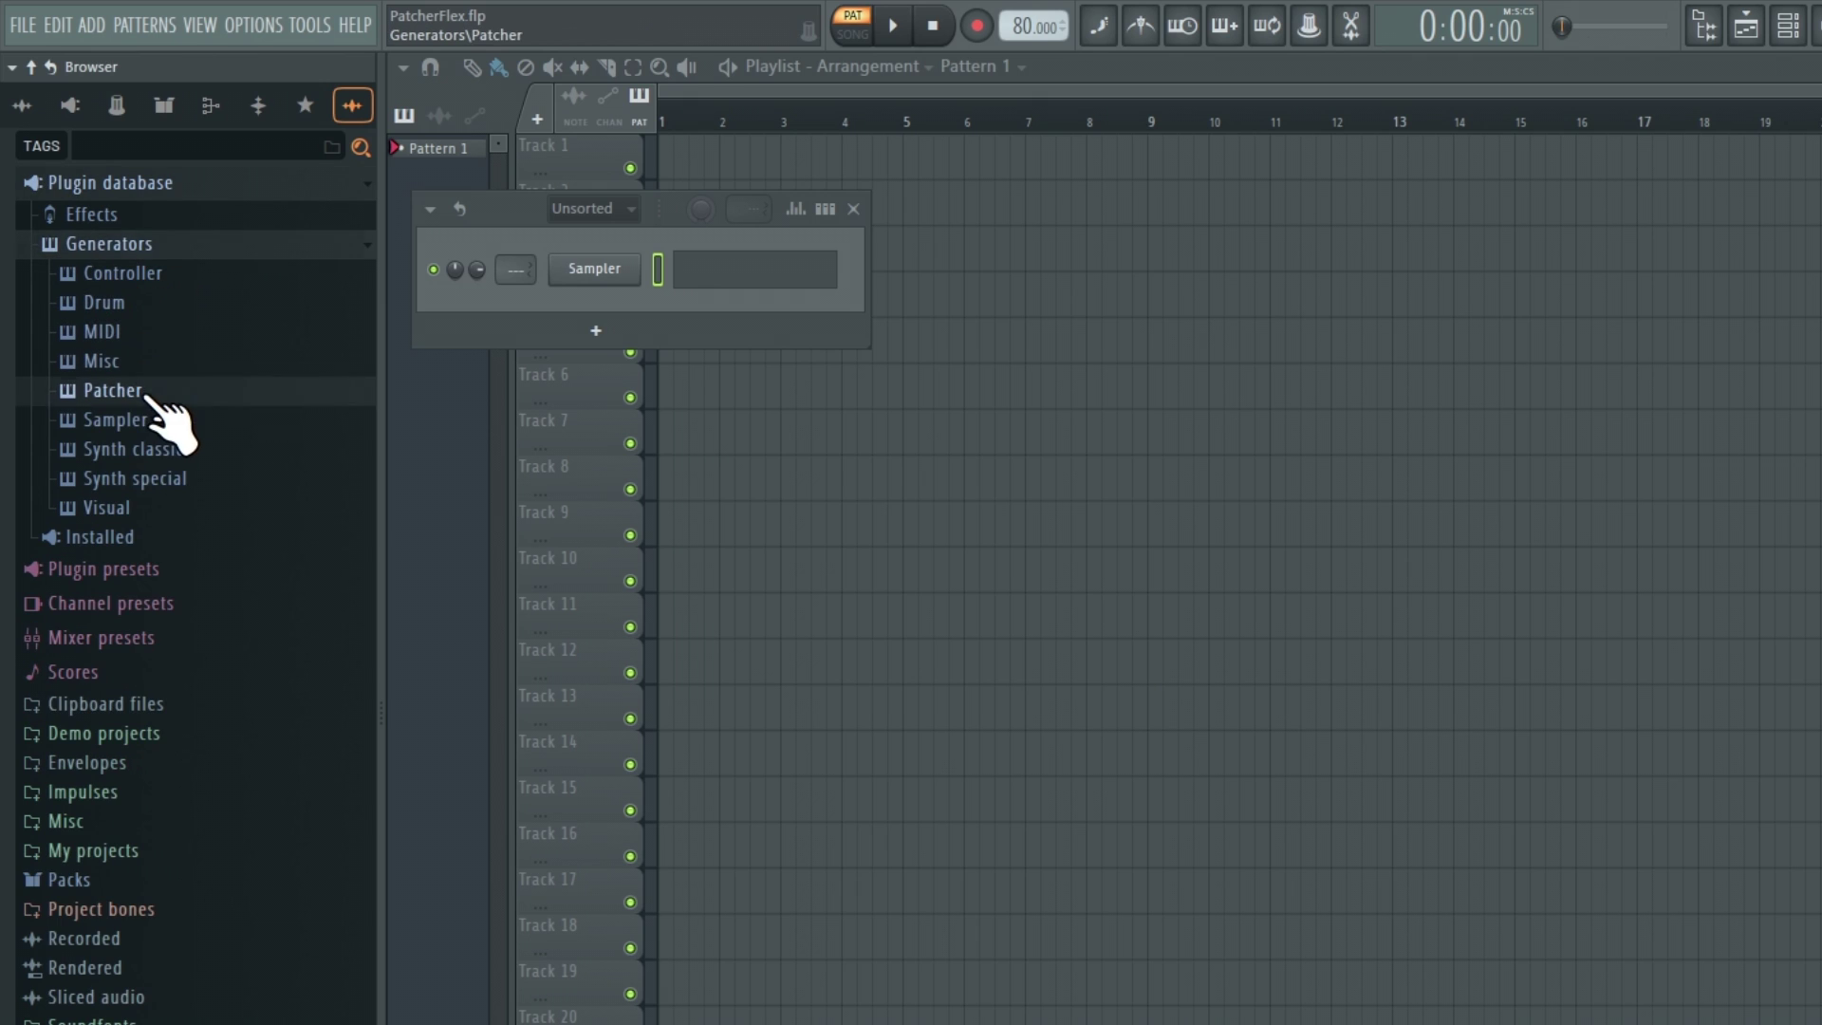
# Load Patcher onto the Sampler channel and place a Fruity Envelope Controller in its map.
pyautogui.click(166, 392)
pyautogui.moveTo(171, 456); pyautogui.dragTo(1277, 285)
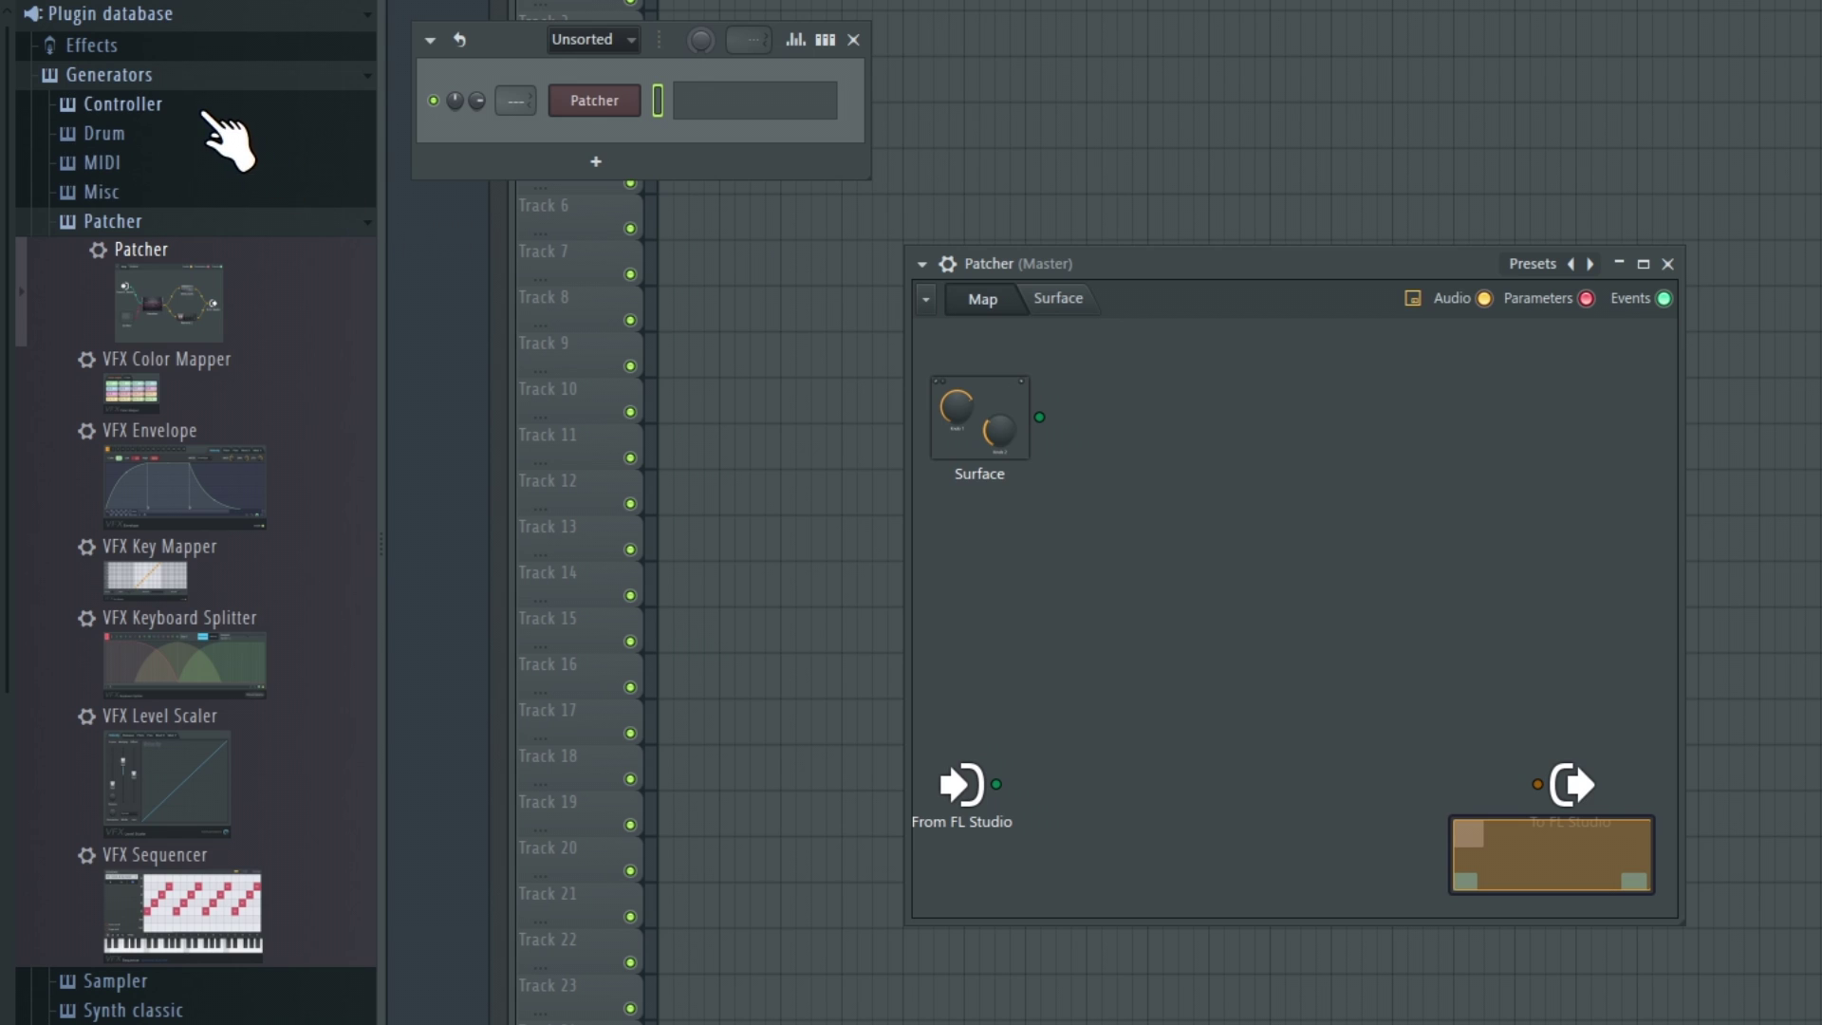
pyautogui.click(206, 109)
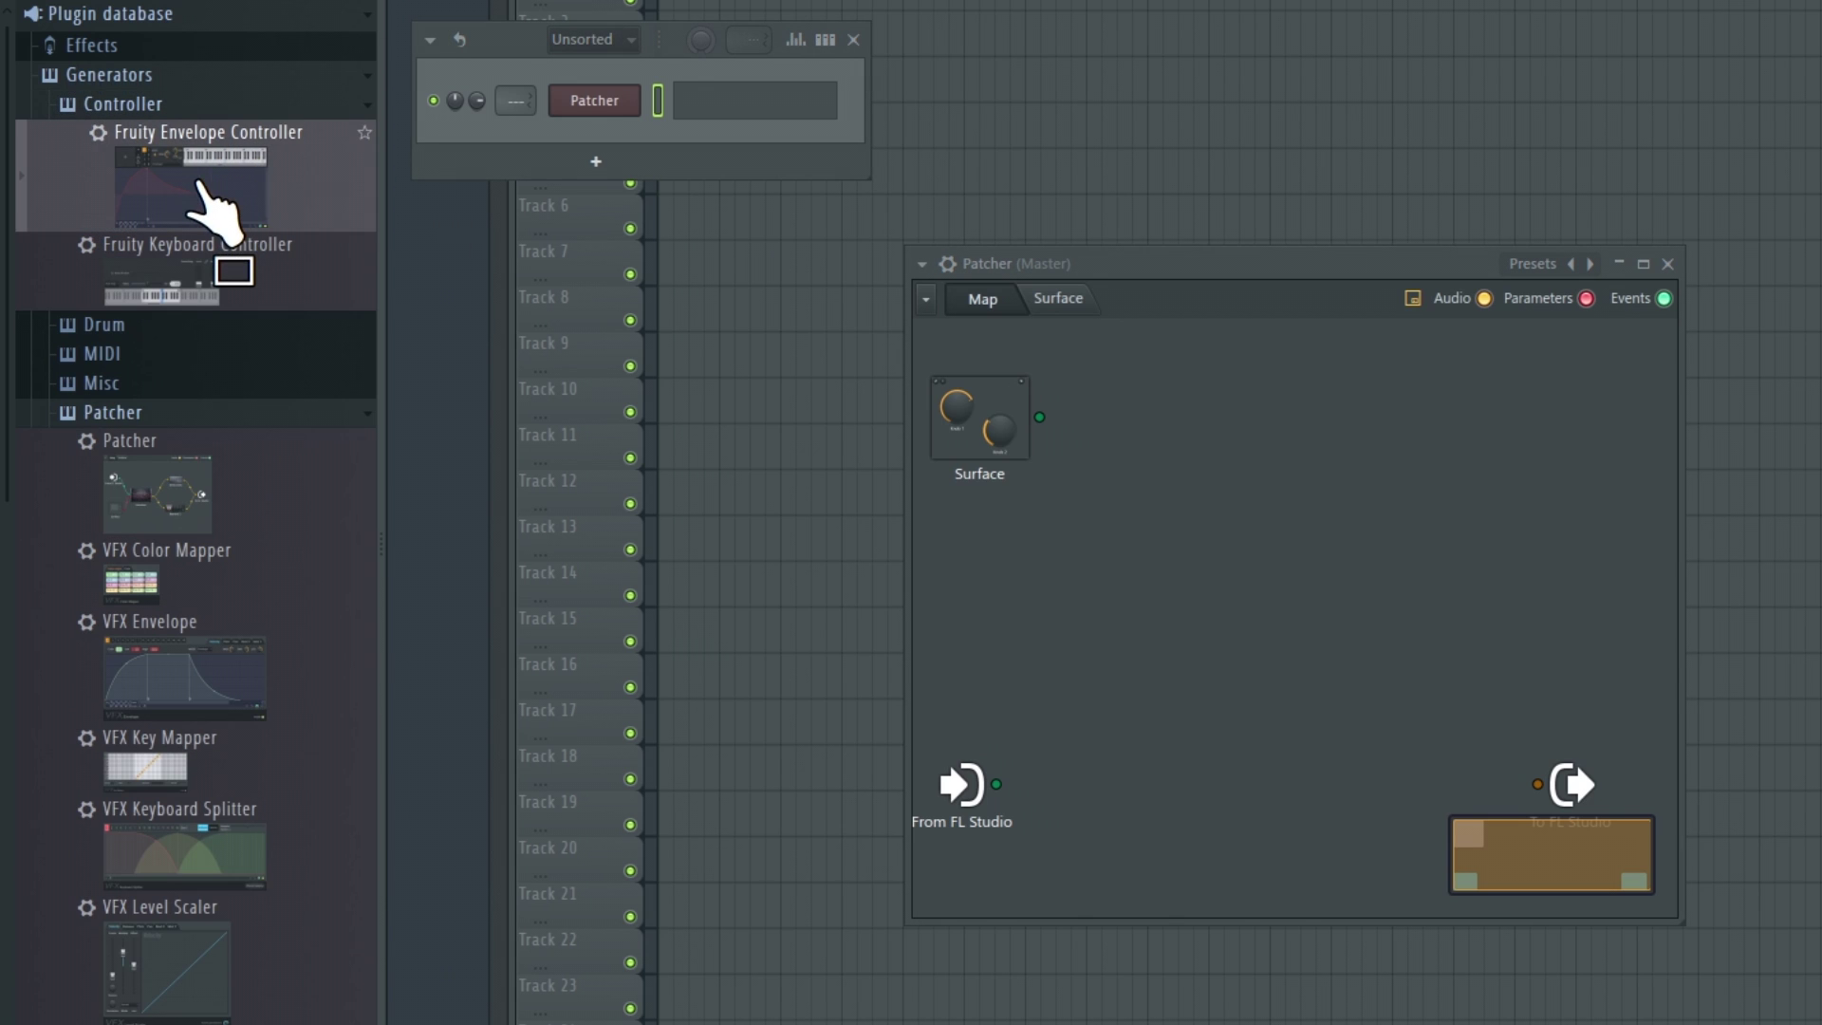
pyautogui.moveTo(197, 180); pyautogui.dragTo(1258, 596)
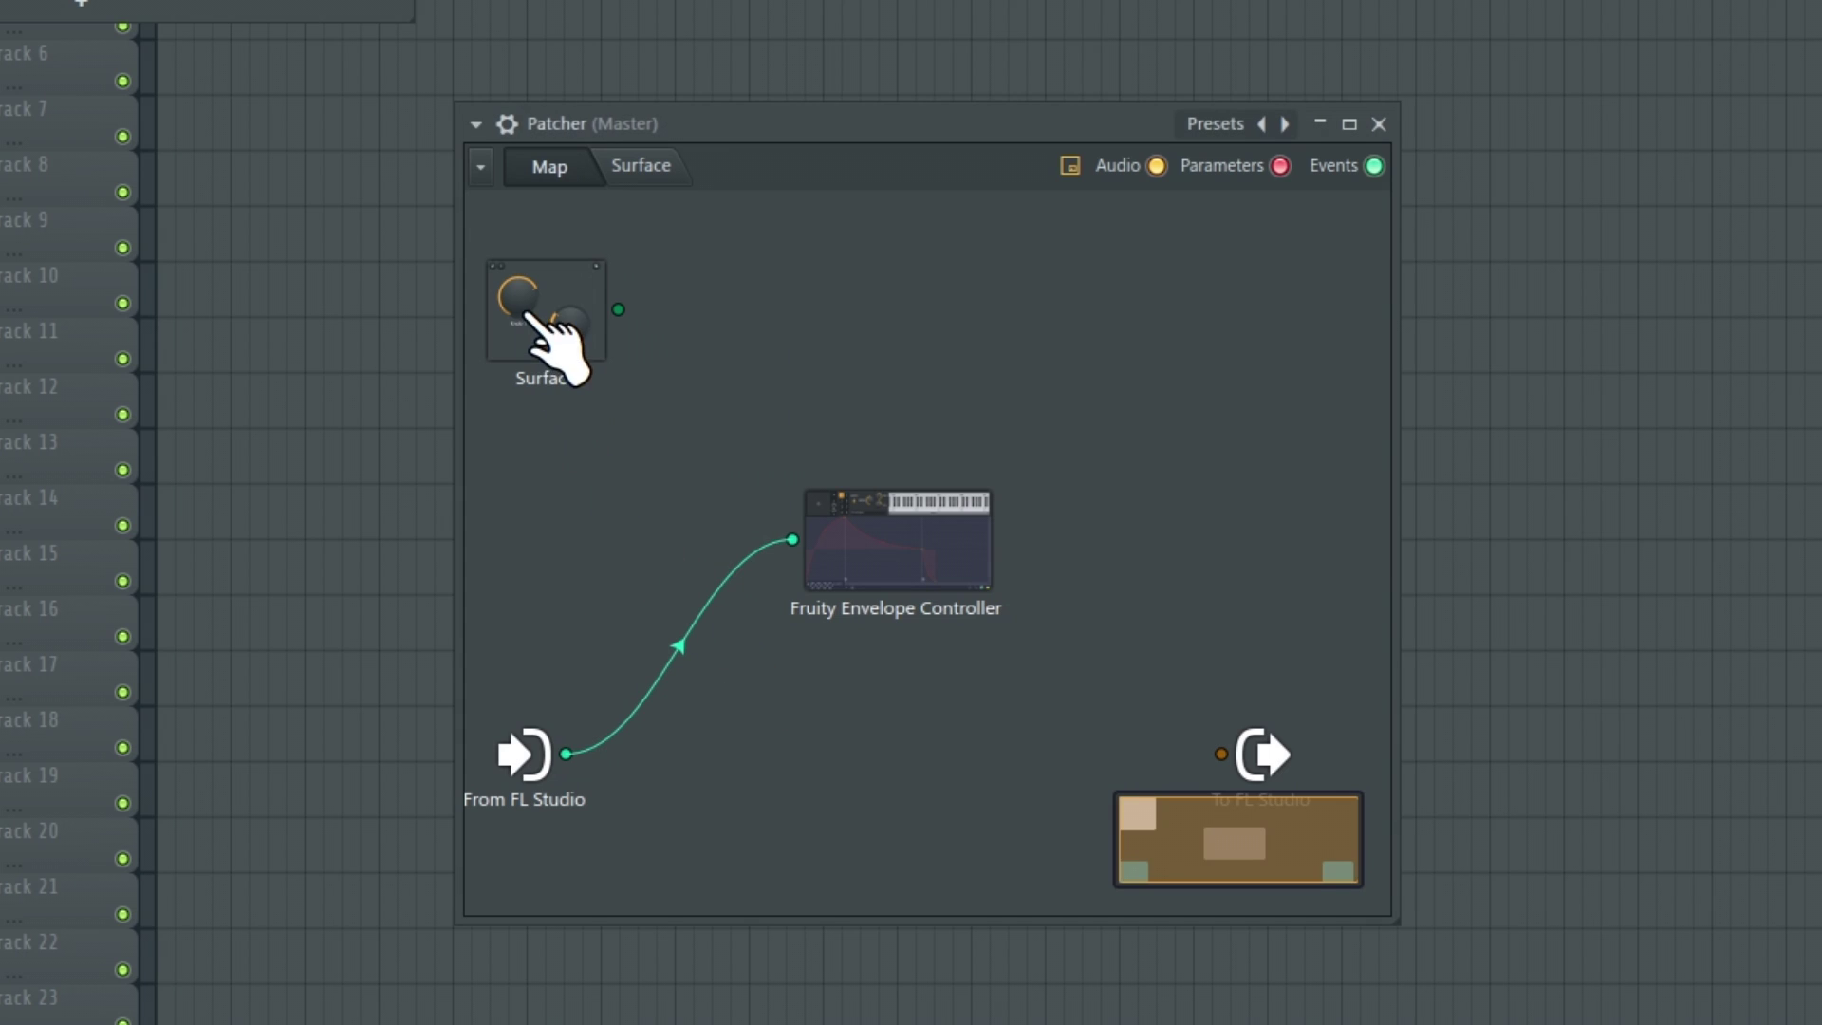
# Delete Patcher's Surface module and hide the map's minimap.
pyautogui.rightClick(527, 317)
pyautogui.click(581, 427)
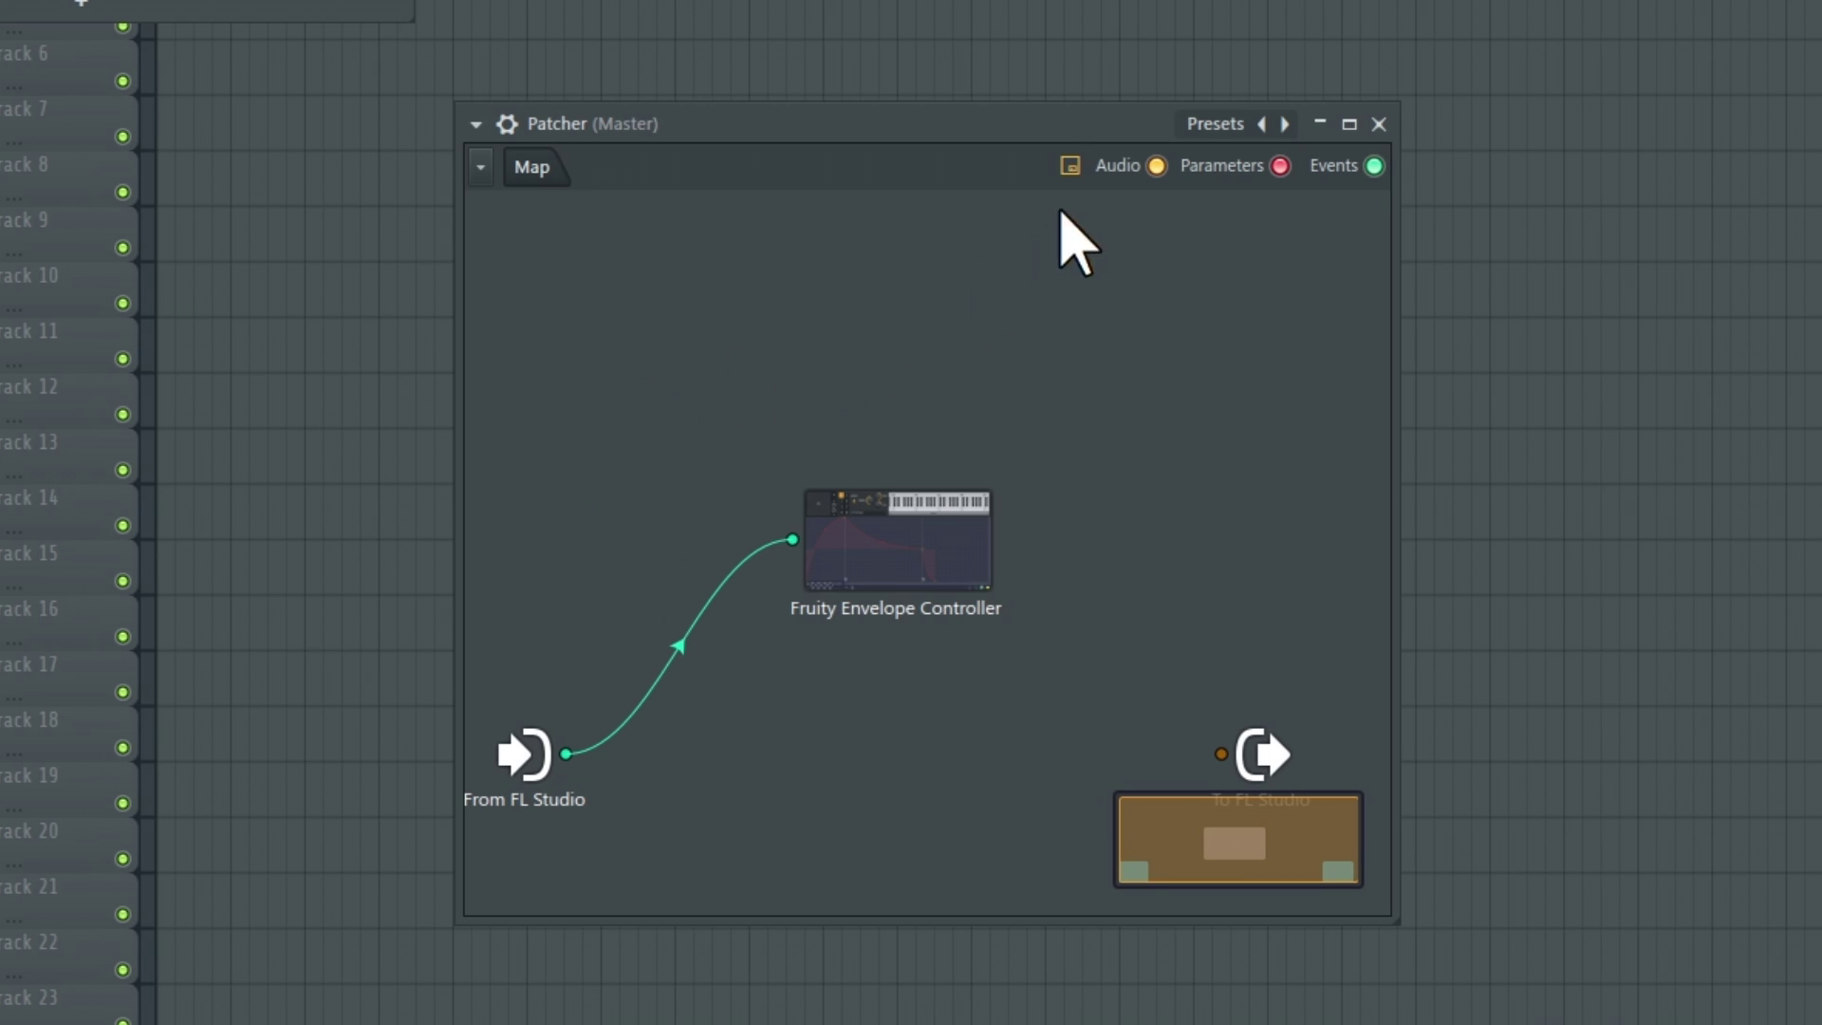
pyautogui.click(1074, 168)
pyautogui.click(1201, 203)
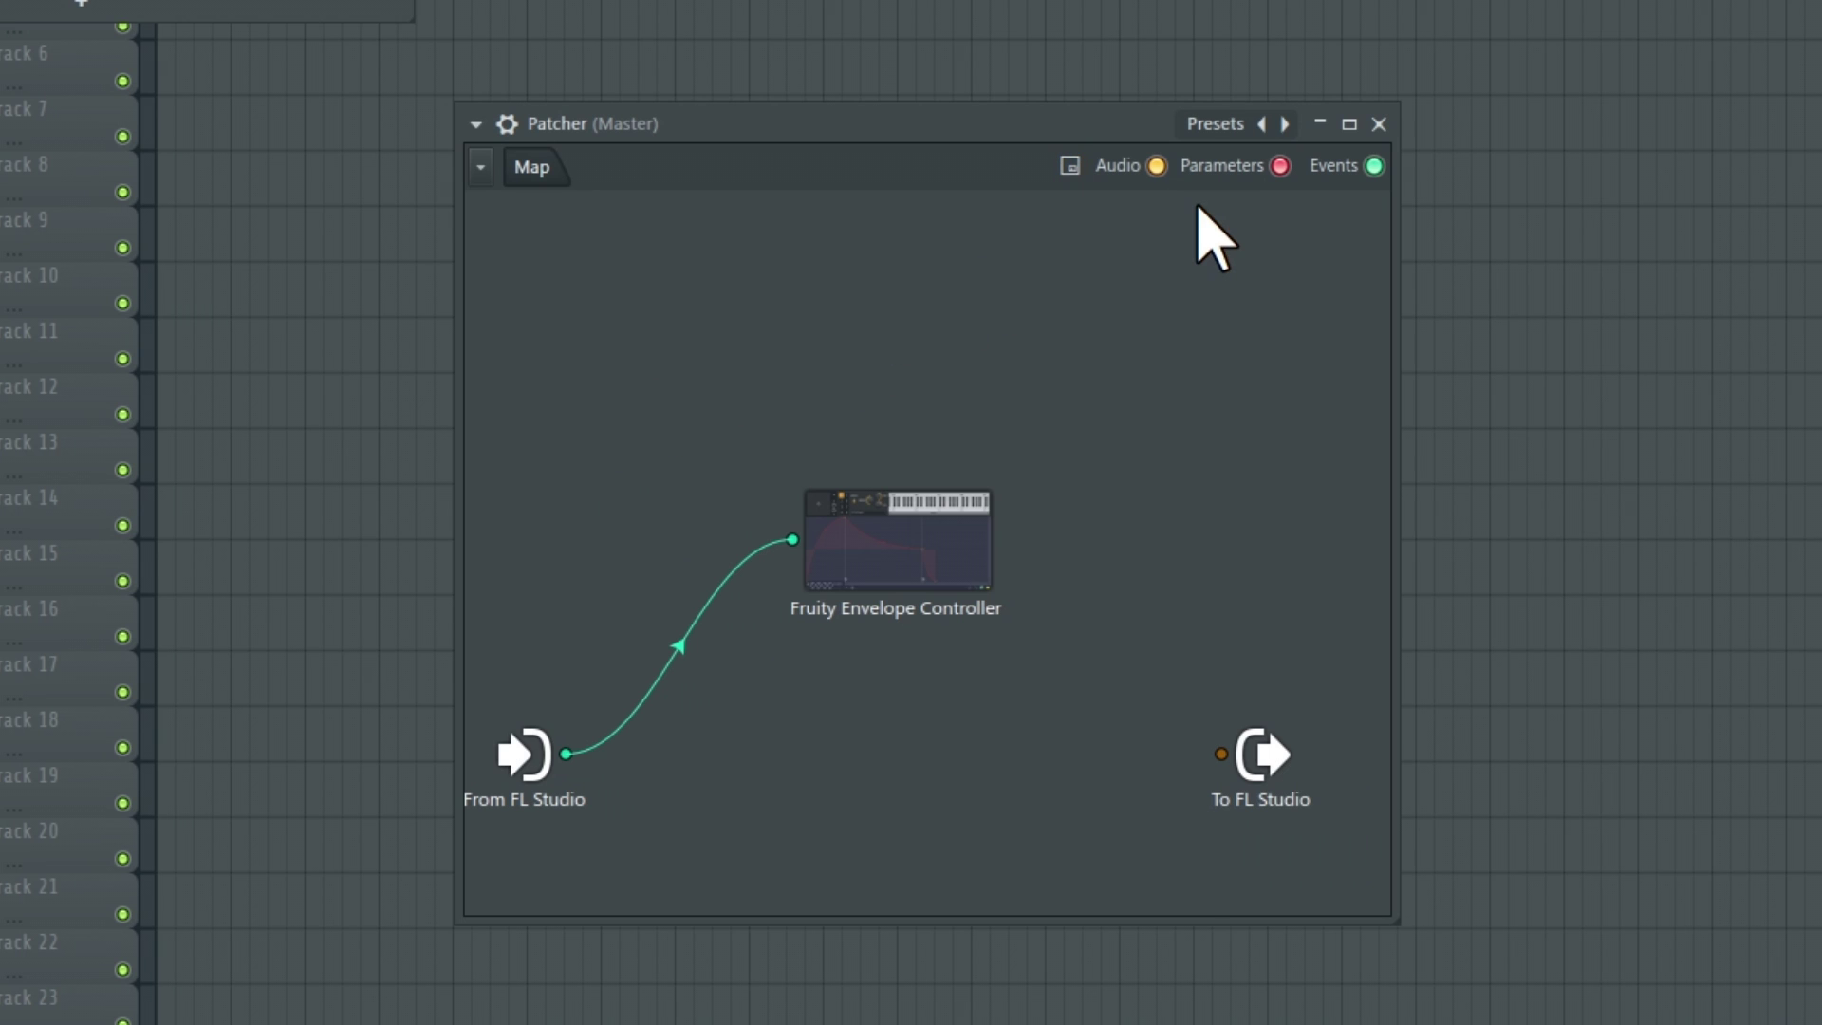
# Activate all eight controller outputs on the Fruity Envelope Controller.
pyautogui.rightClick(884, 529)
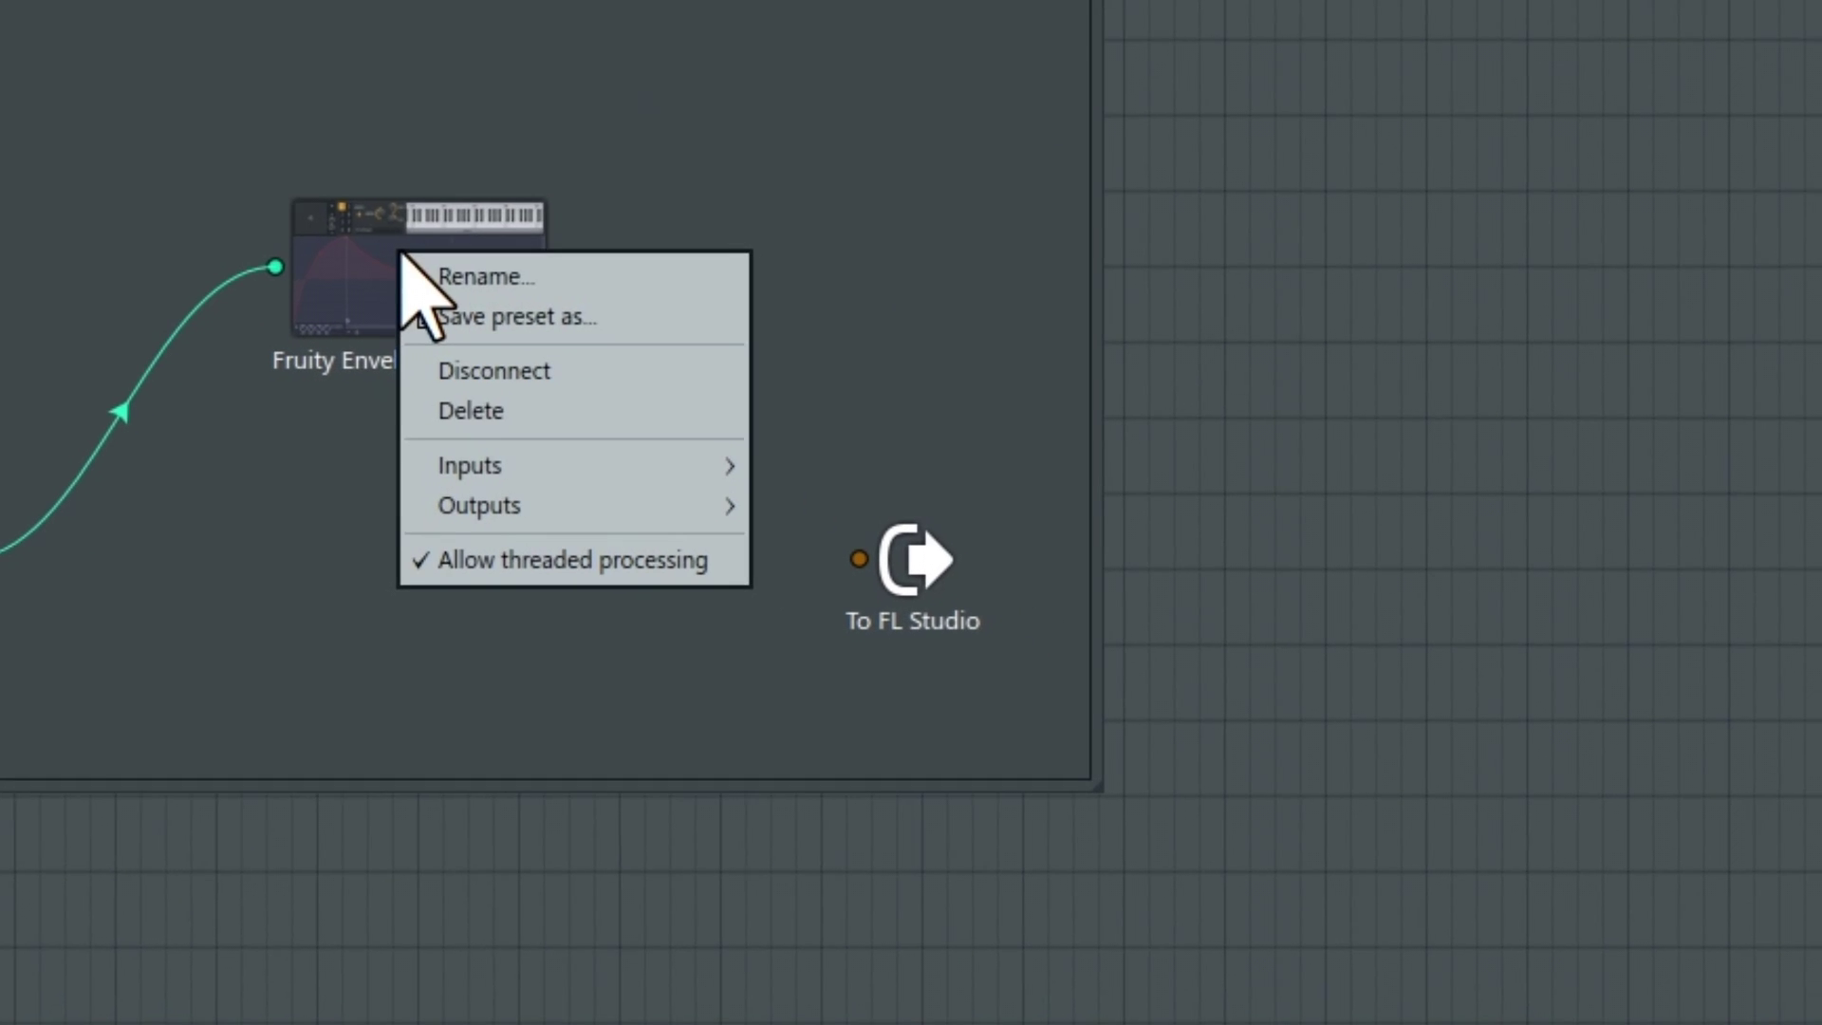
pyautogui.moveTo(590, 504)
pyautogui.moveTo(769, 501)
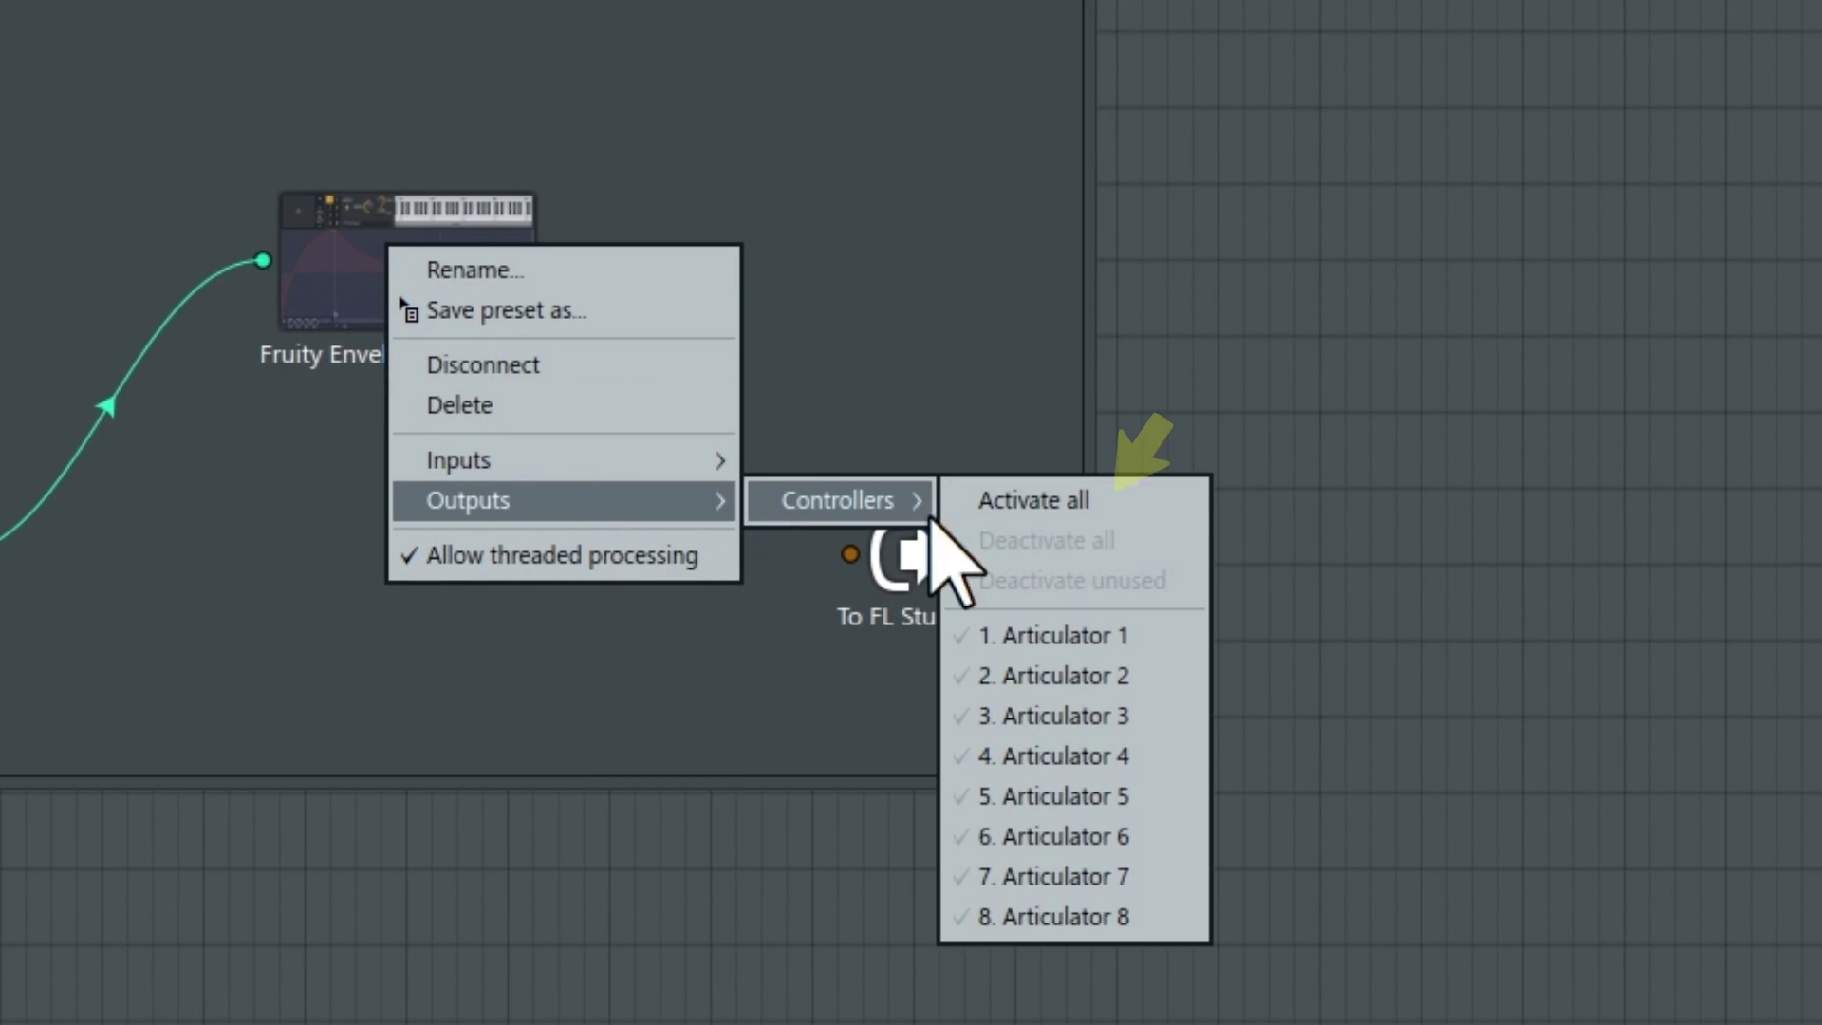
pyautogui.click(1133, 500)
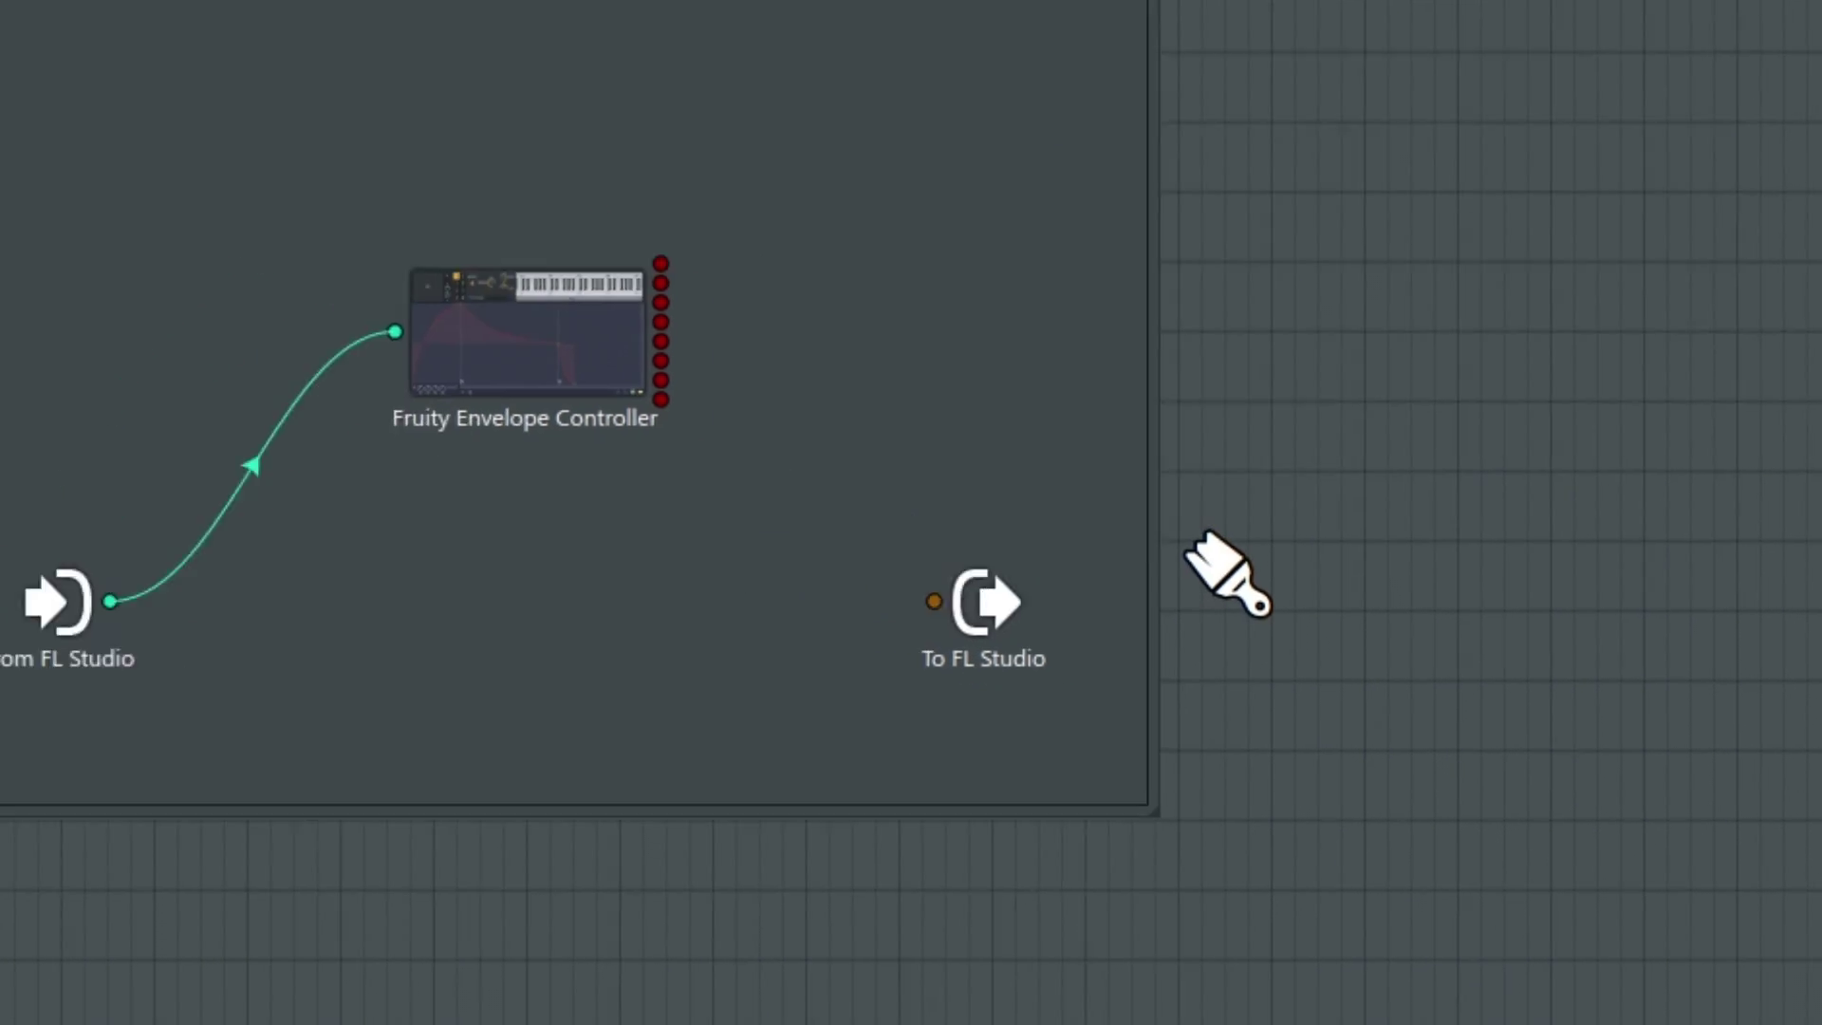
# Drop FLEX from Synth classic into the Patcher map and move the Envelope Controller up-left beside it.
pyautogui.scroll(-5, 282, 527)
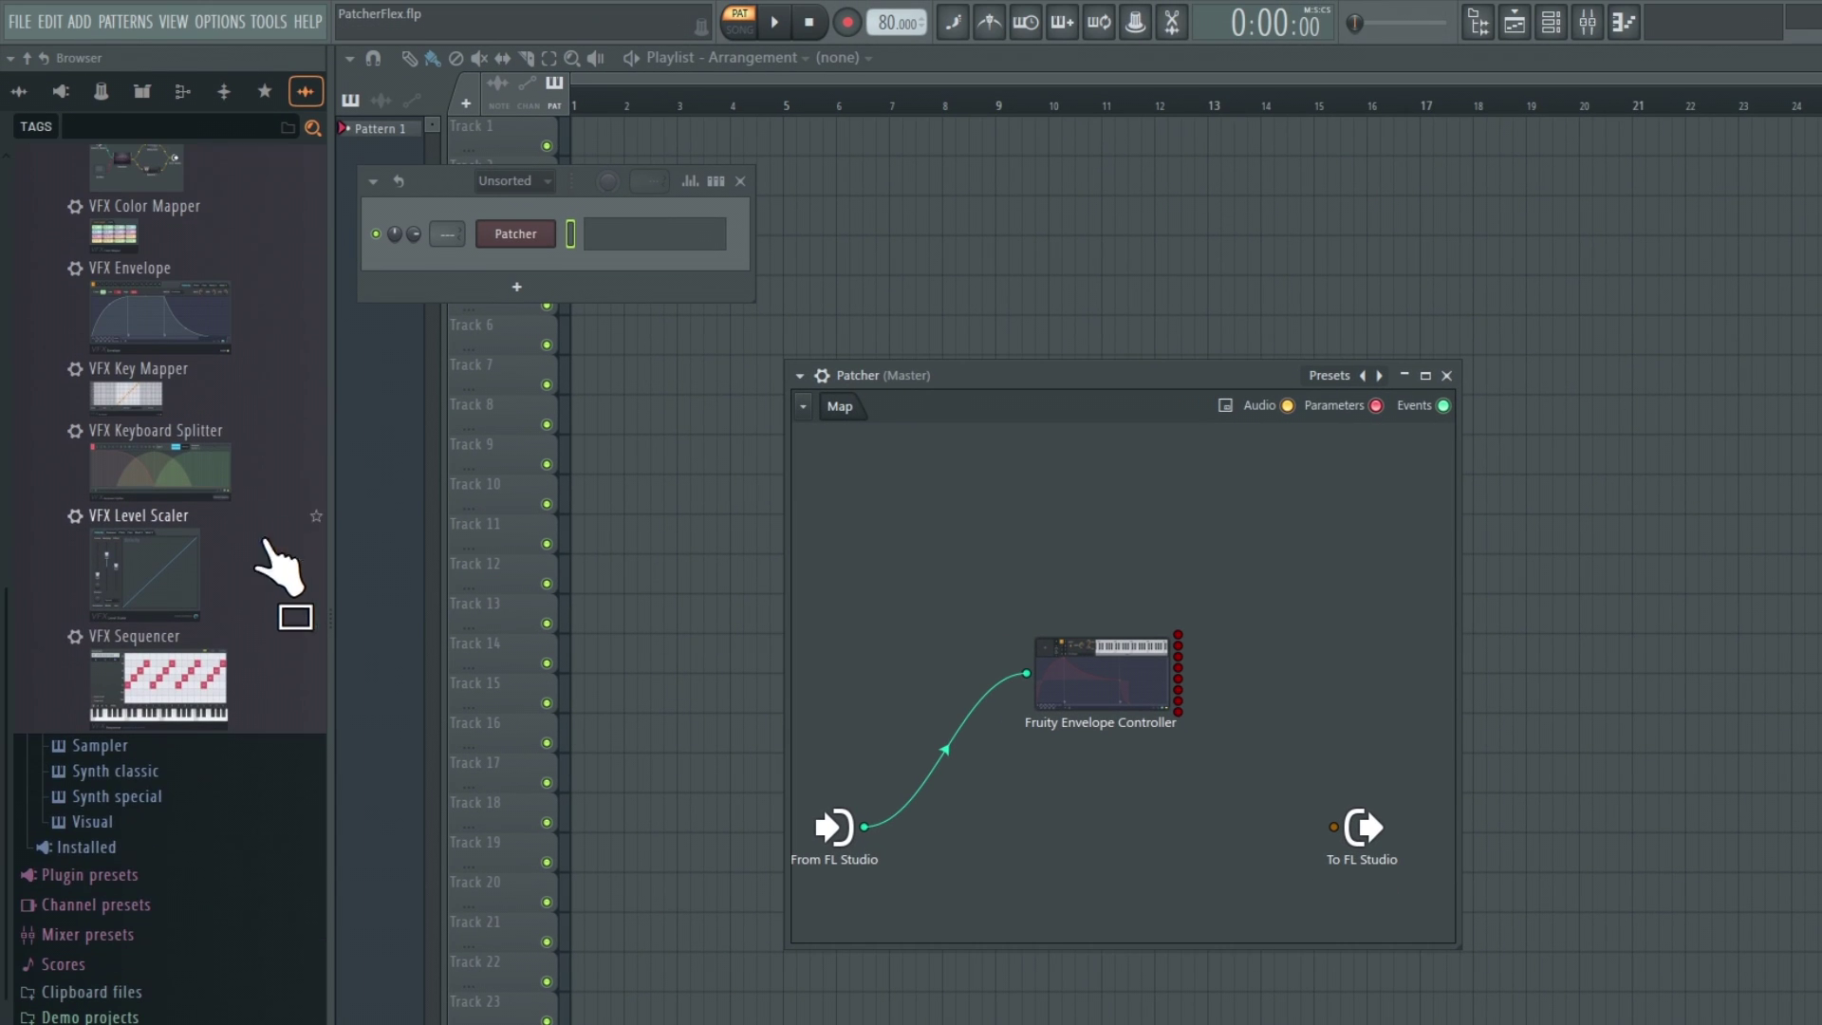
pyautogui.click(195, 773)
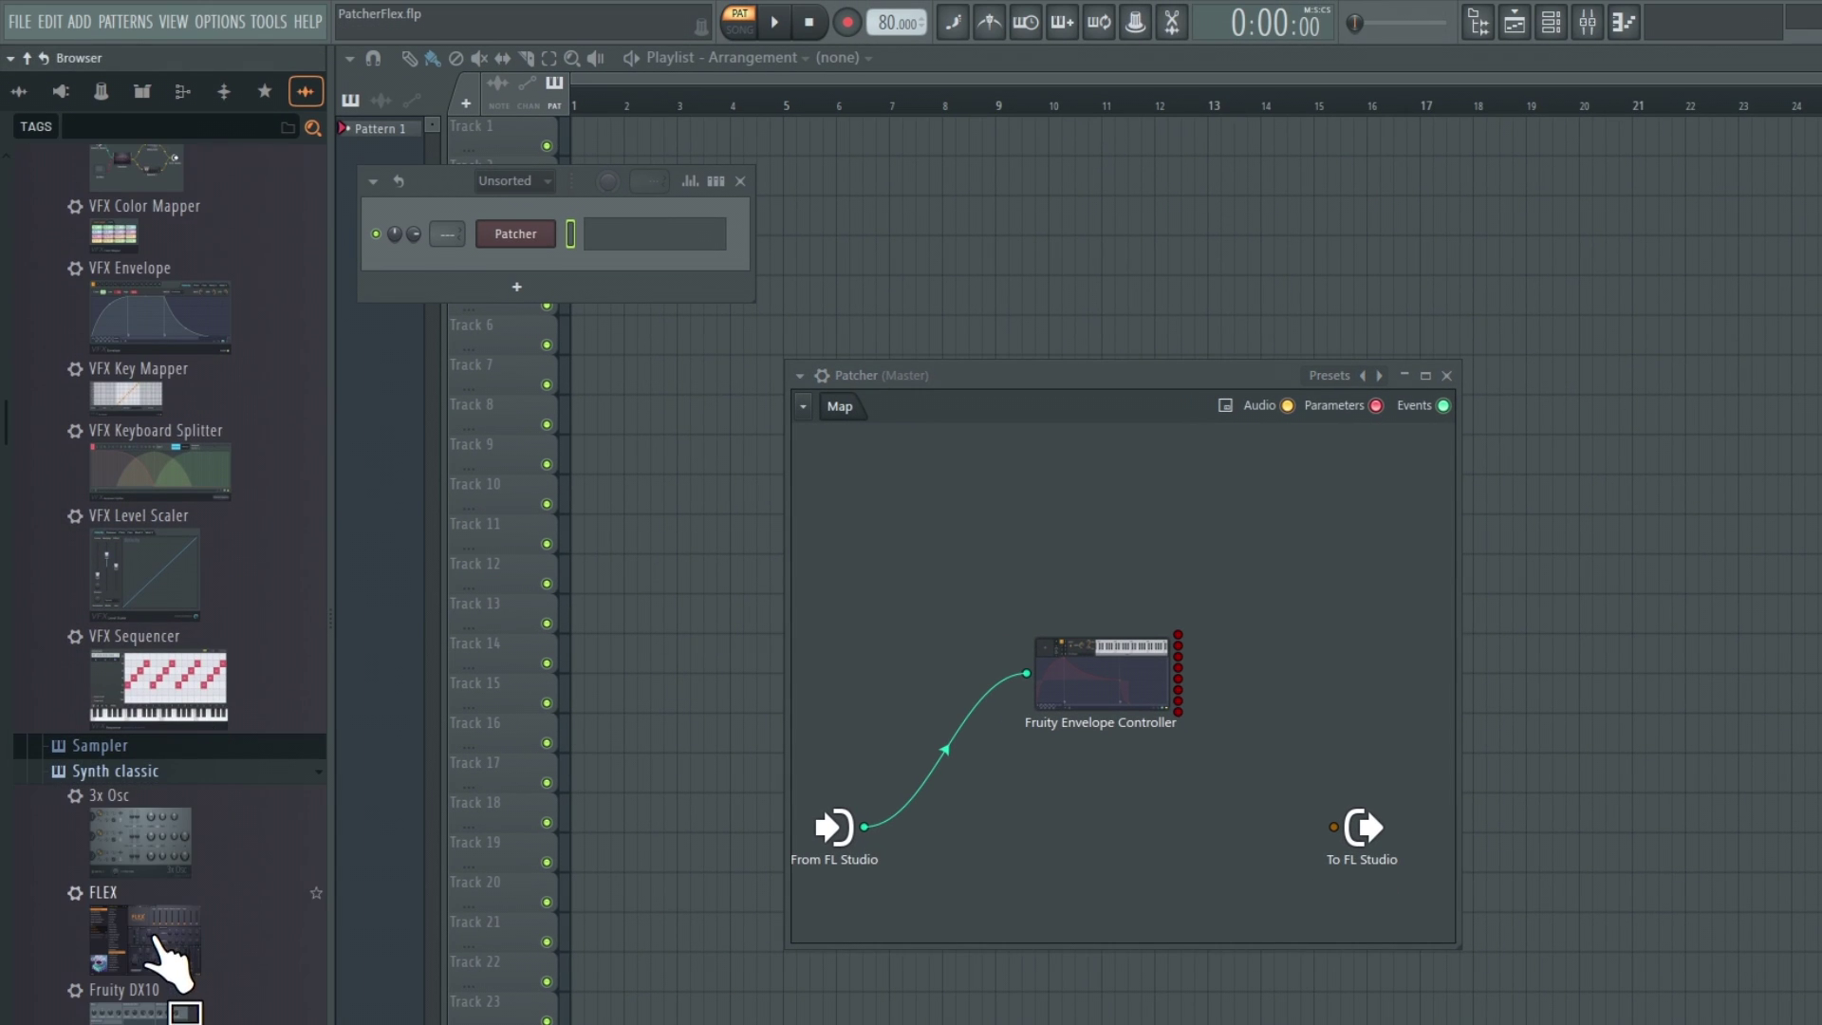
pyautogui.moveTo(152, 930); pyautogui.dragTo(1250, 550)
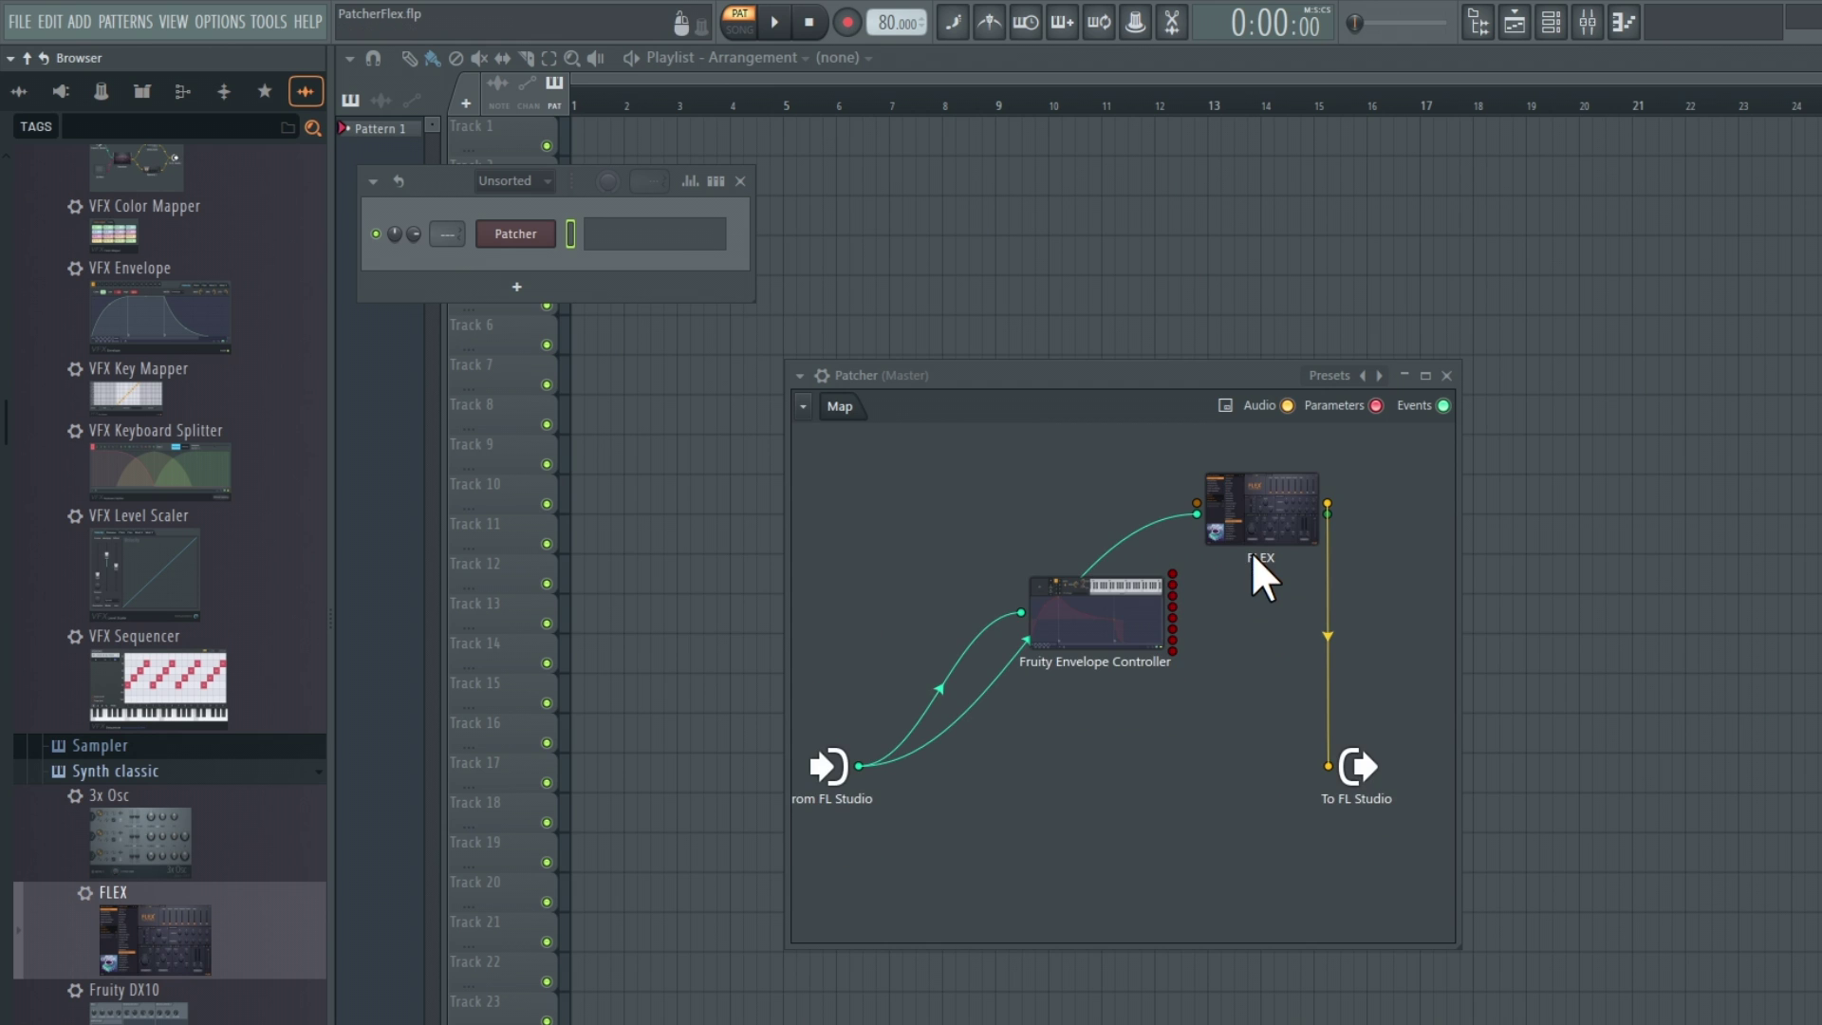
pyautogui.moveTo(1107, 630); pyautogui.dragTo(976, 529)
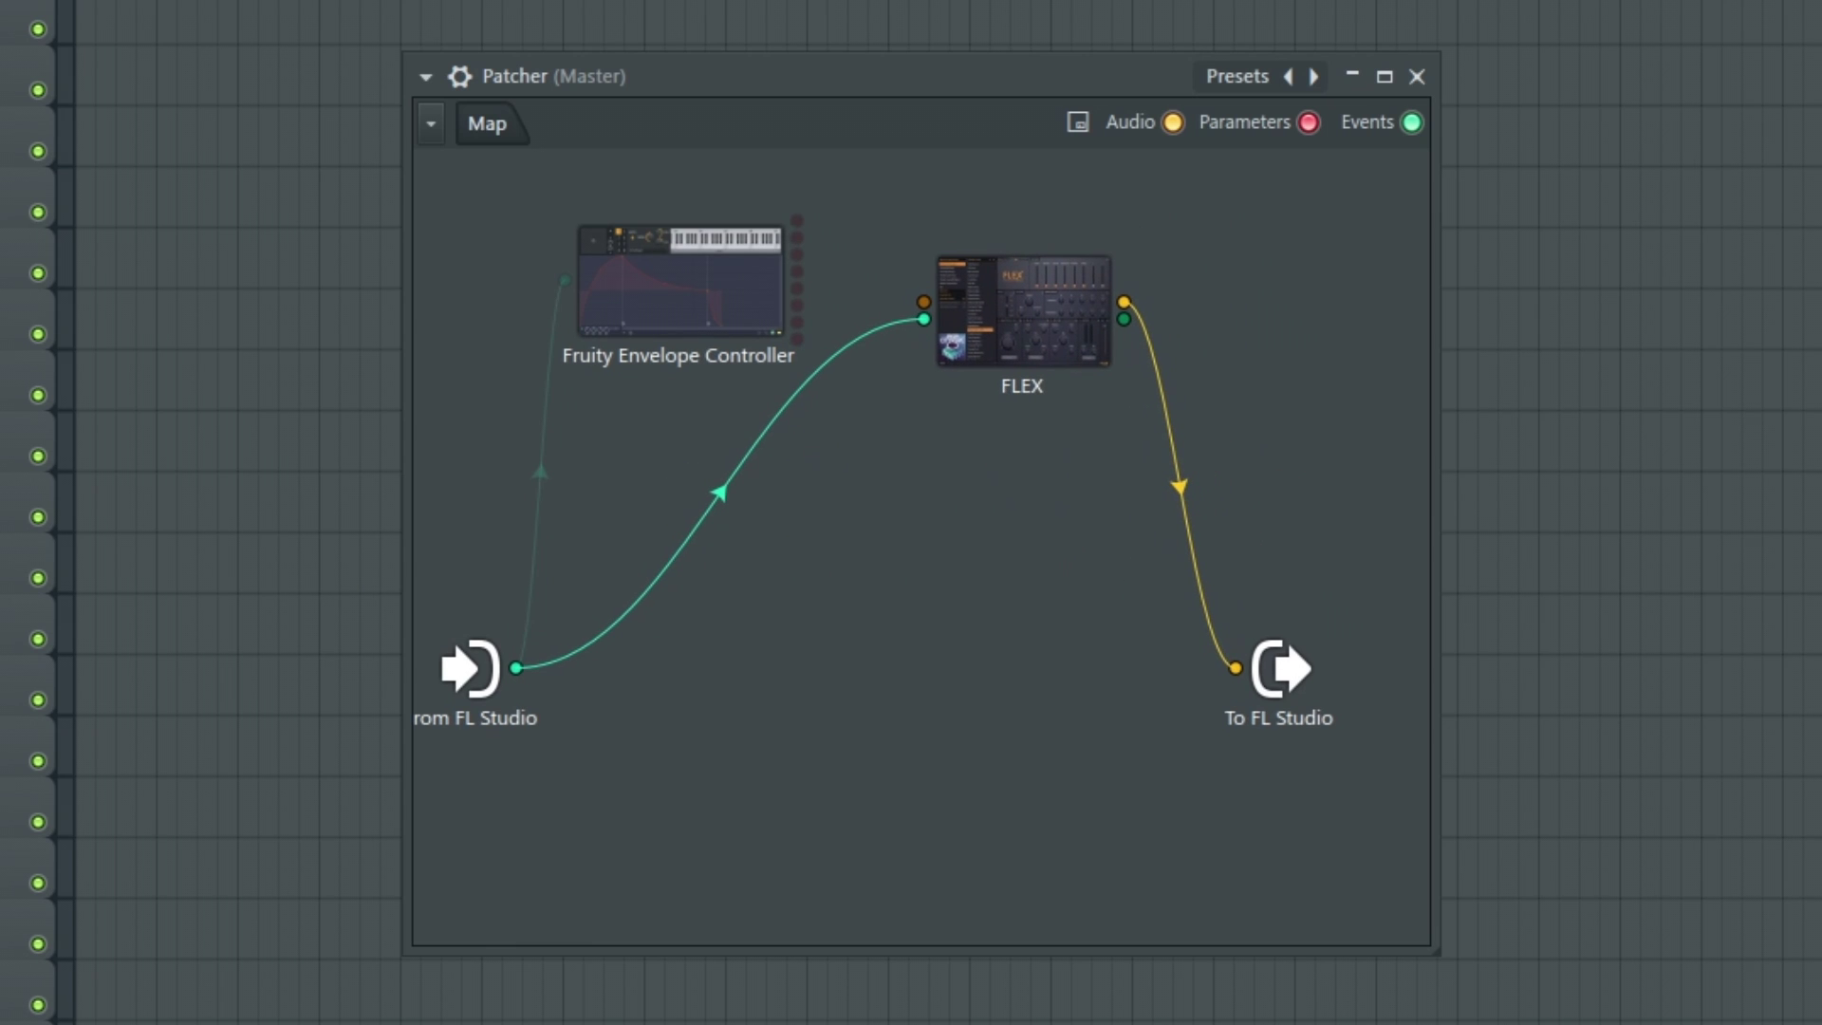
# Open FLEX and load the Rhodes Basic preset from the Essential Pianos pack.
pyautogui.click(1044, 302)
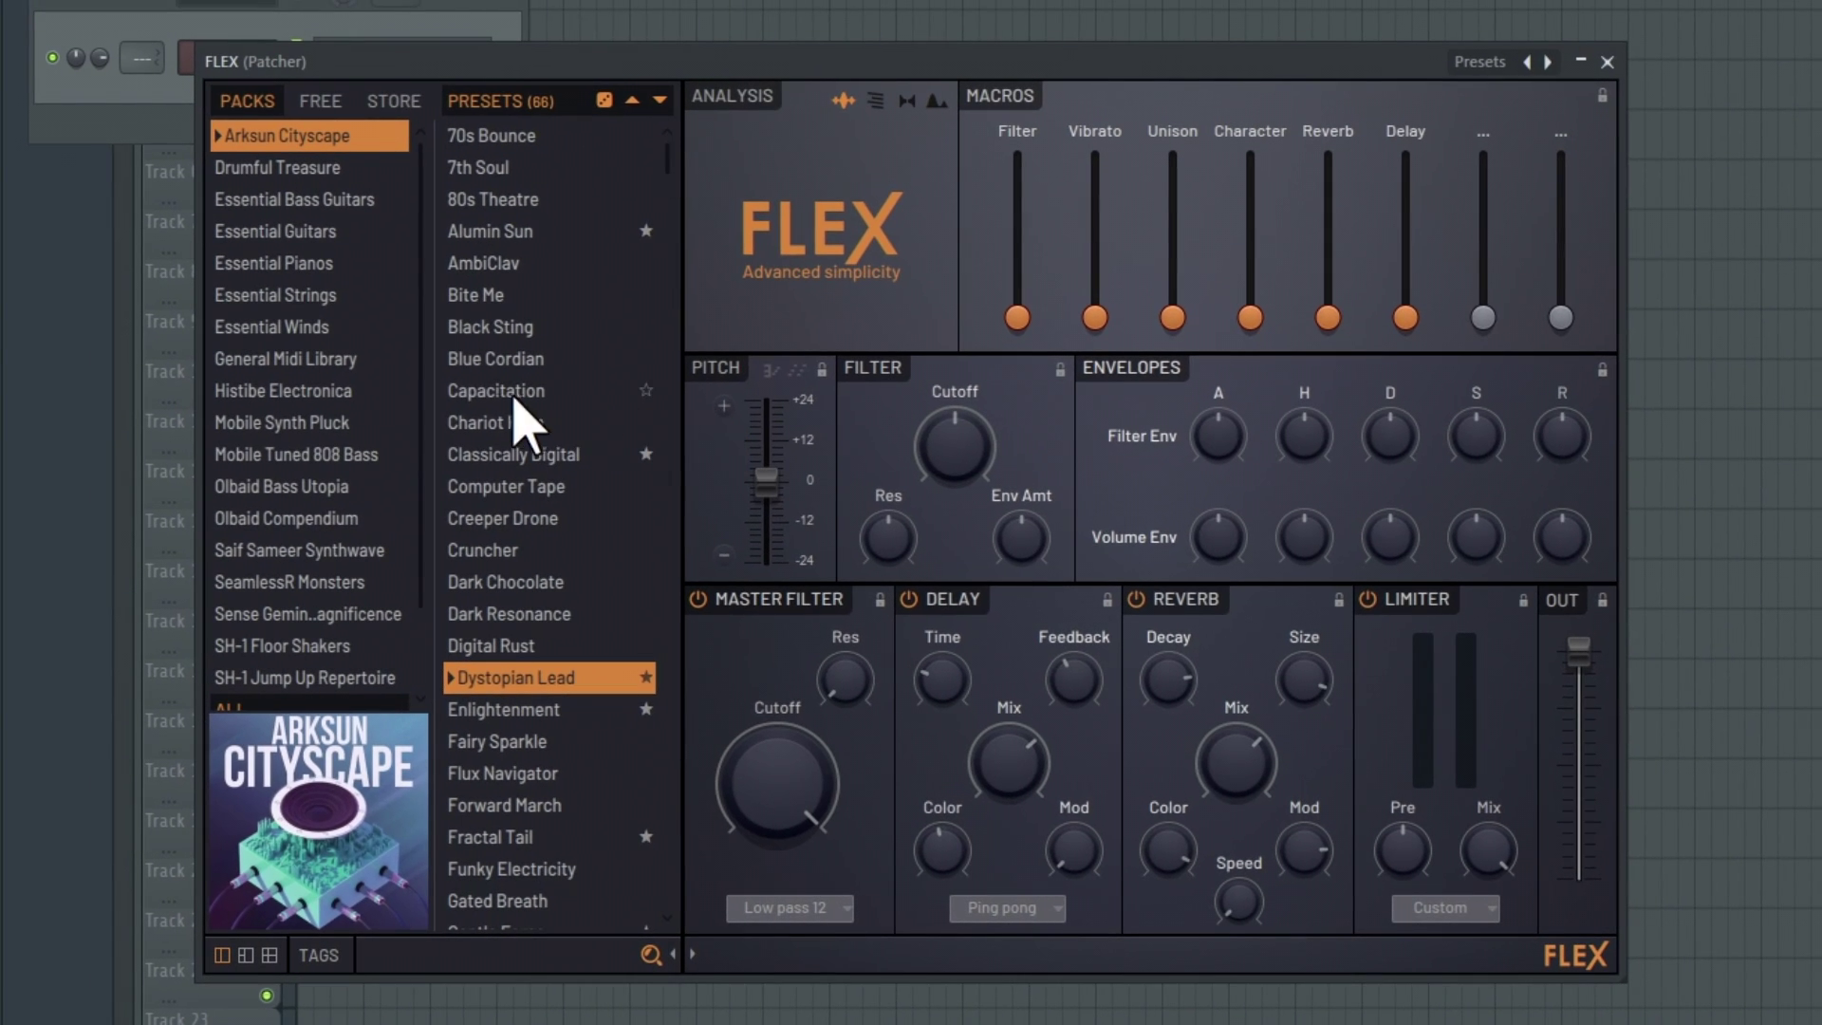
pyautogui.click(357, 268)
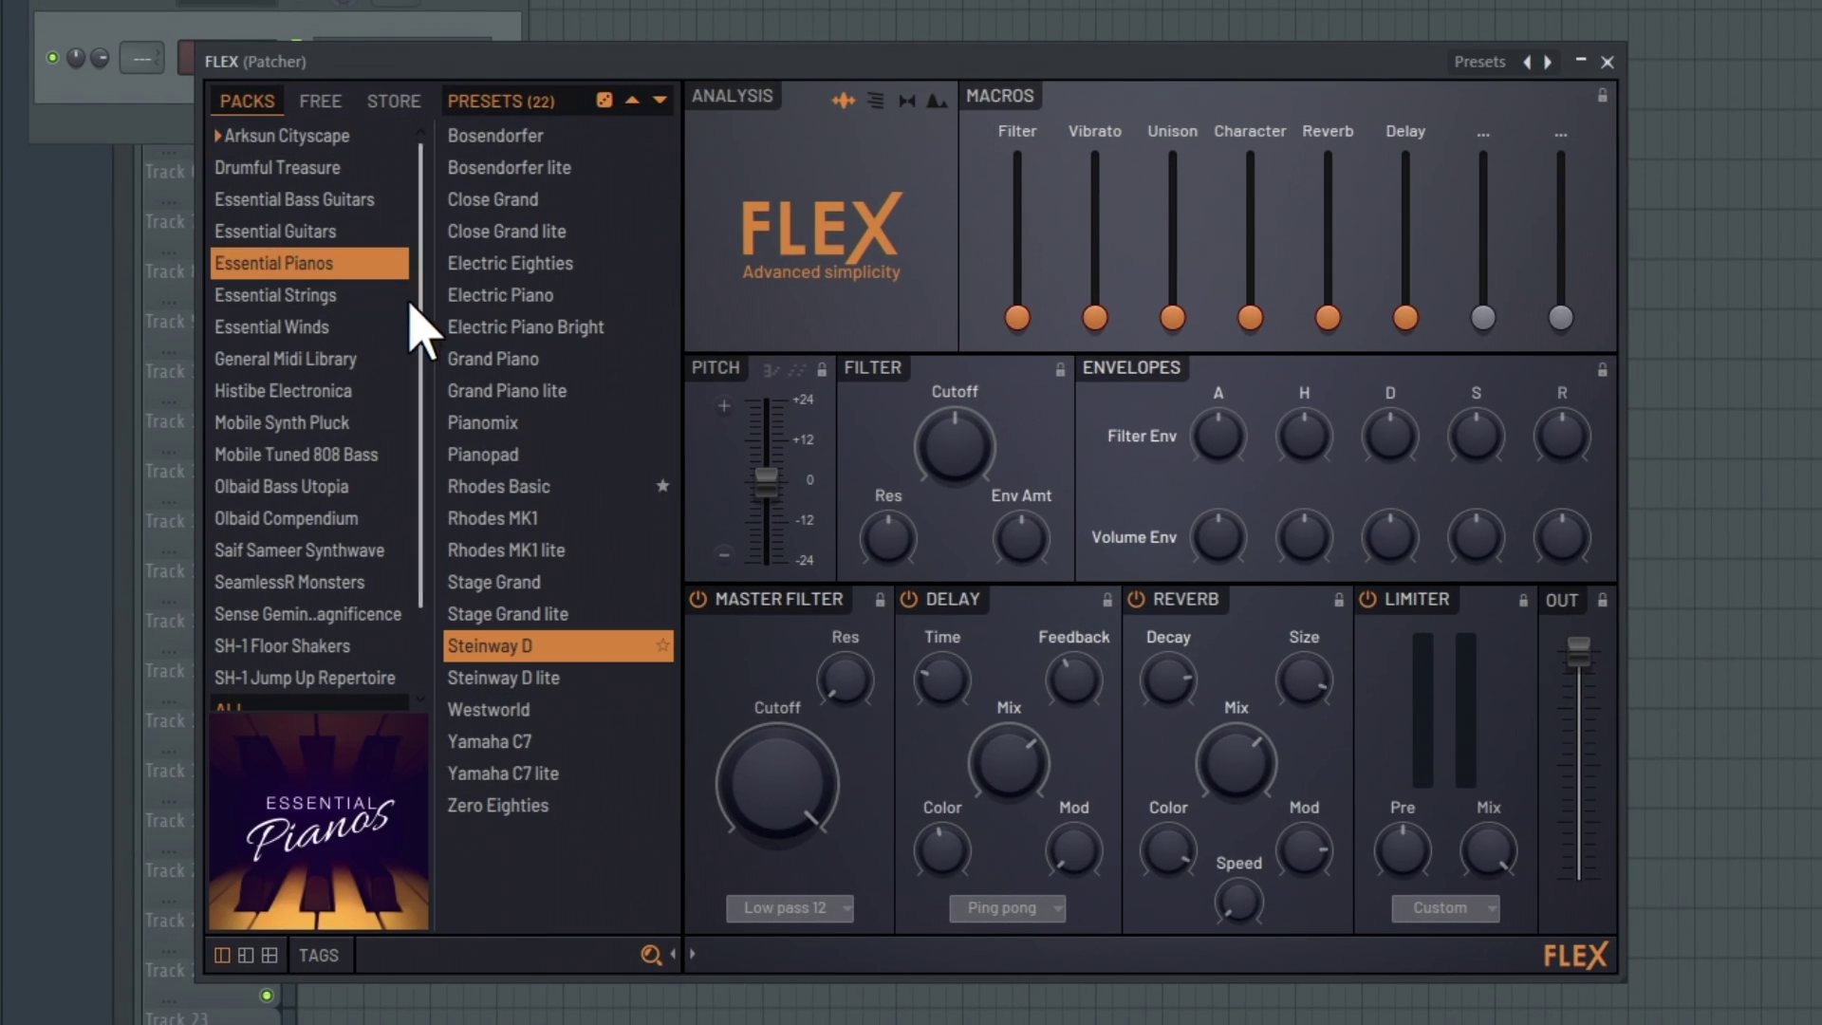
pyautogui.click(567, 486)
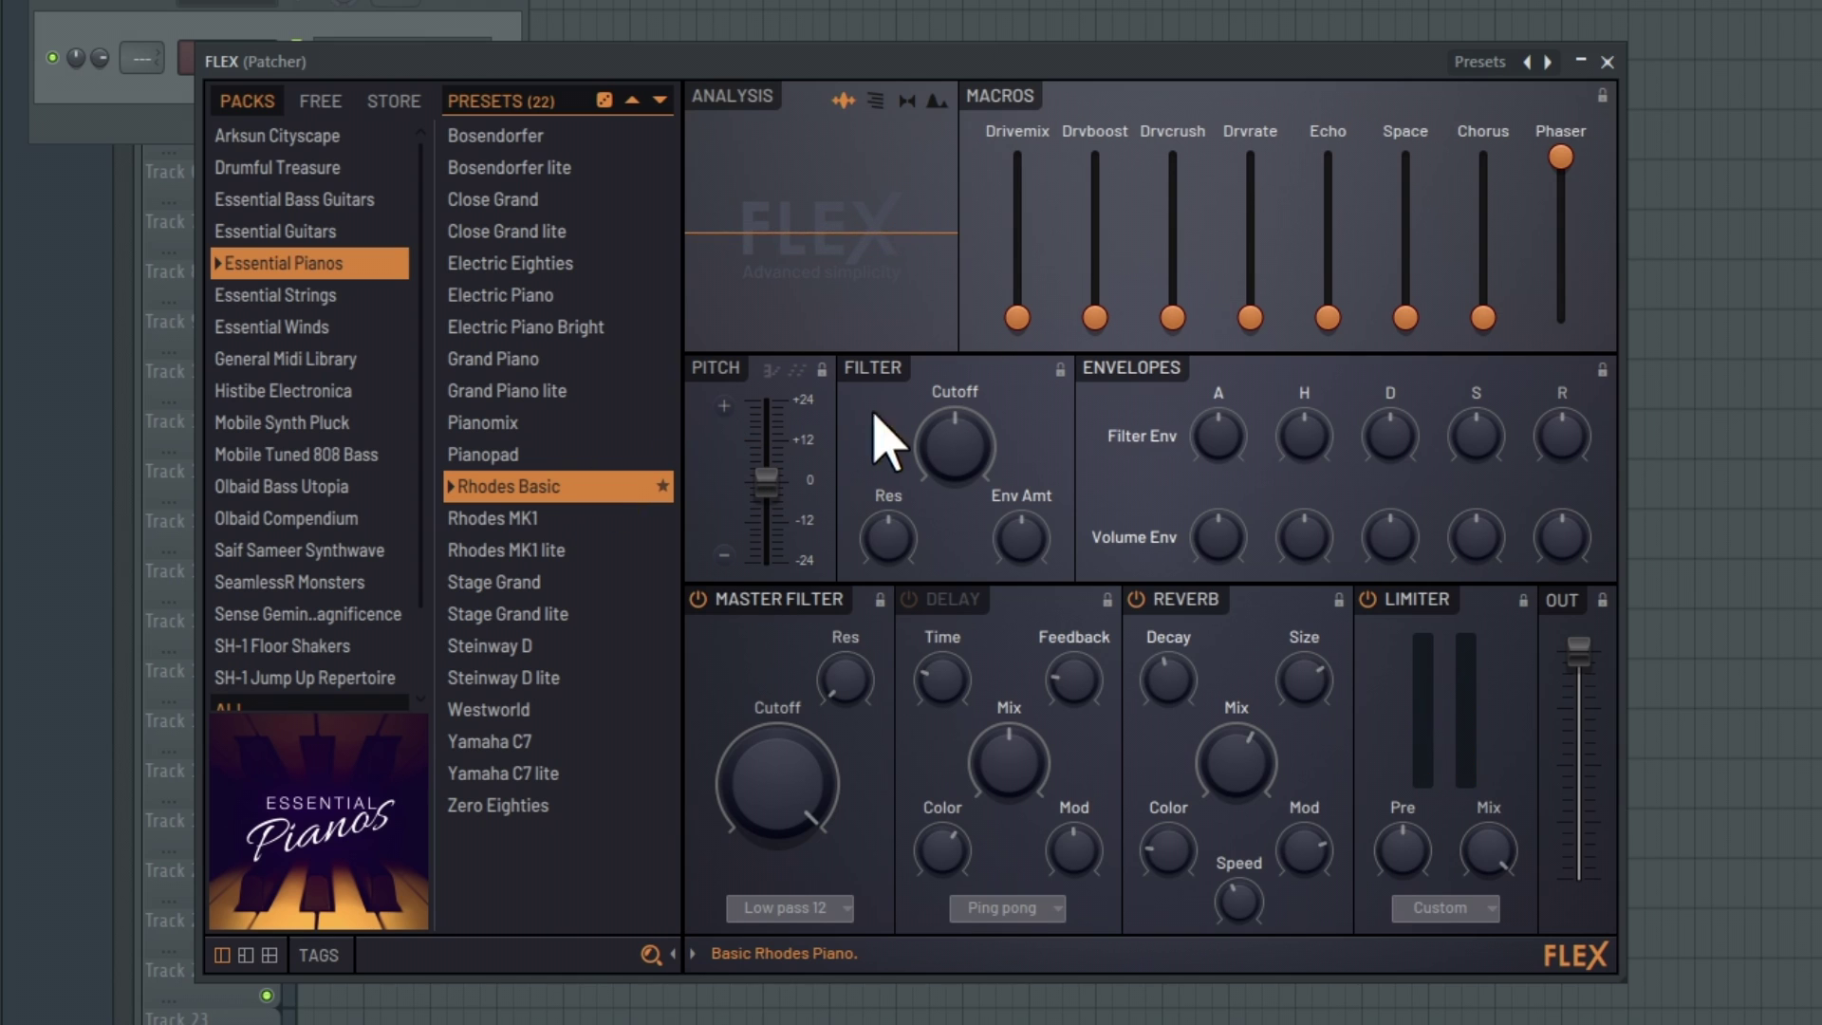
# Activate the Drivemix, Drvboost, Drvcrush, Echo and Space macros for patching.
pyautogui.rightClick(1013, 323)
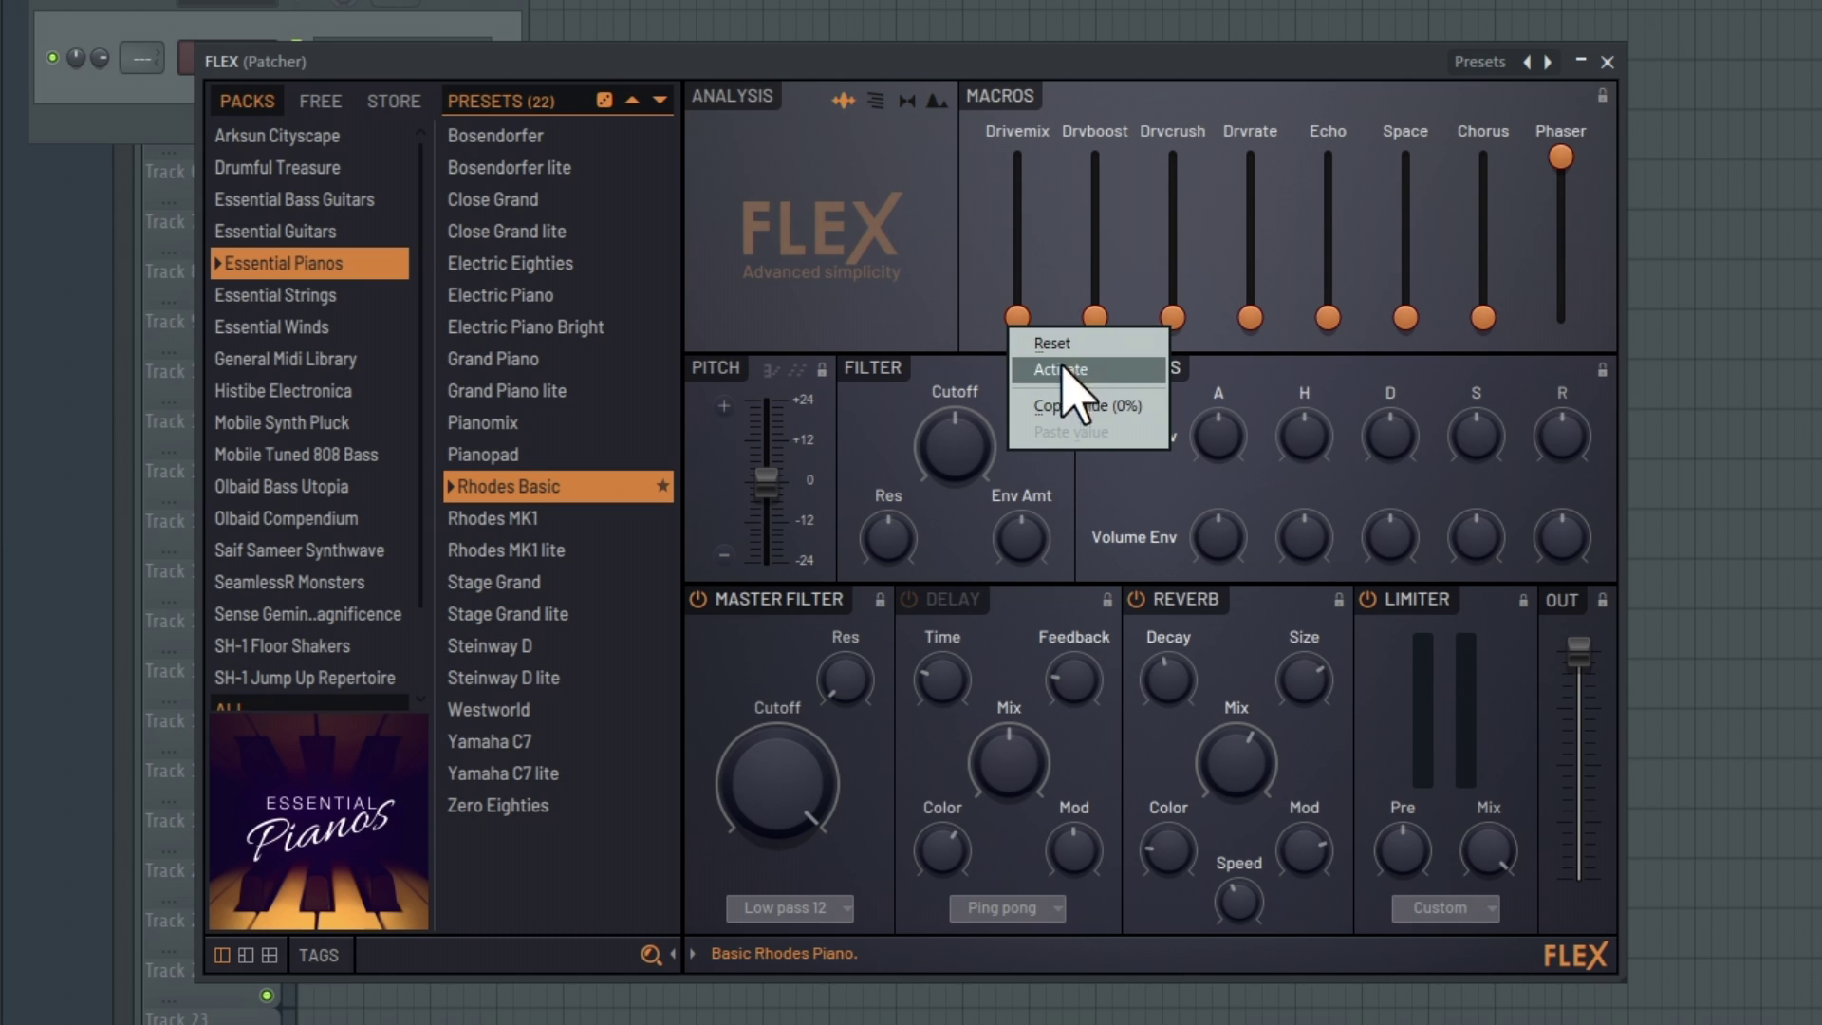
pyautogui.click(1108, 370)
pyautogui.rightClick(1096, 319)
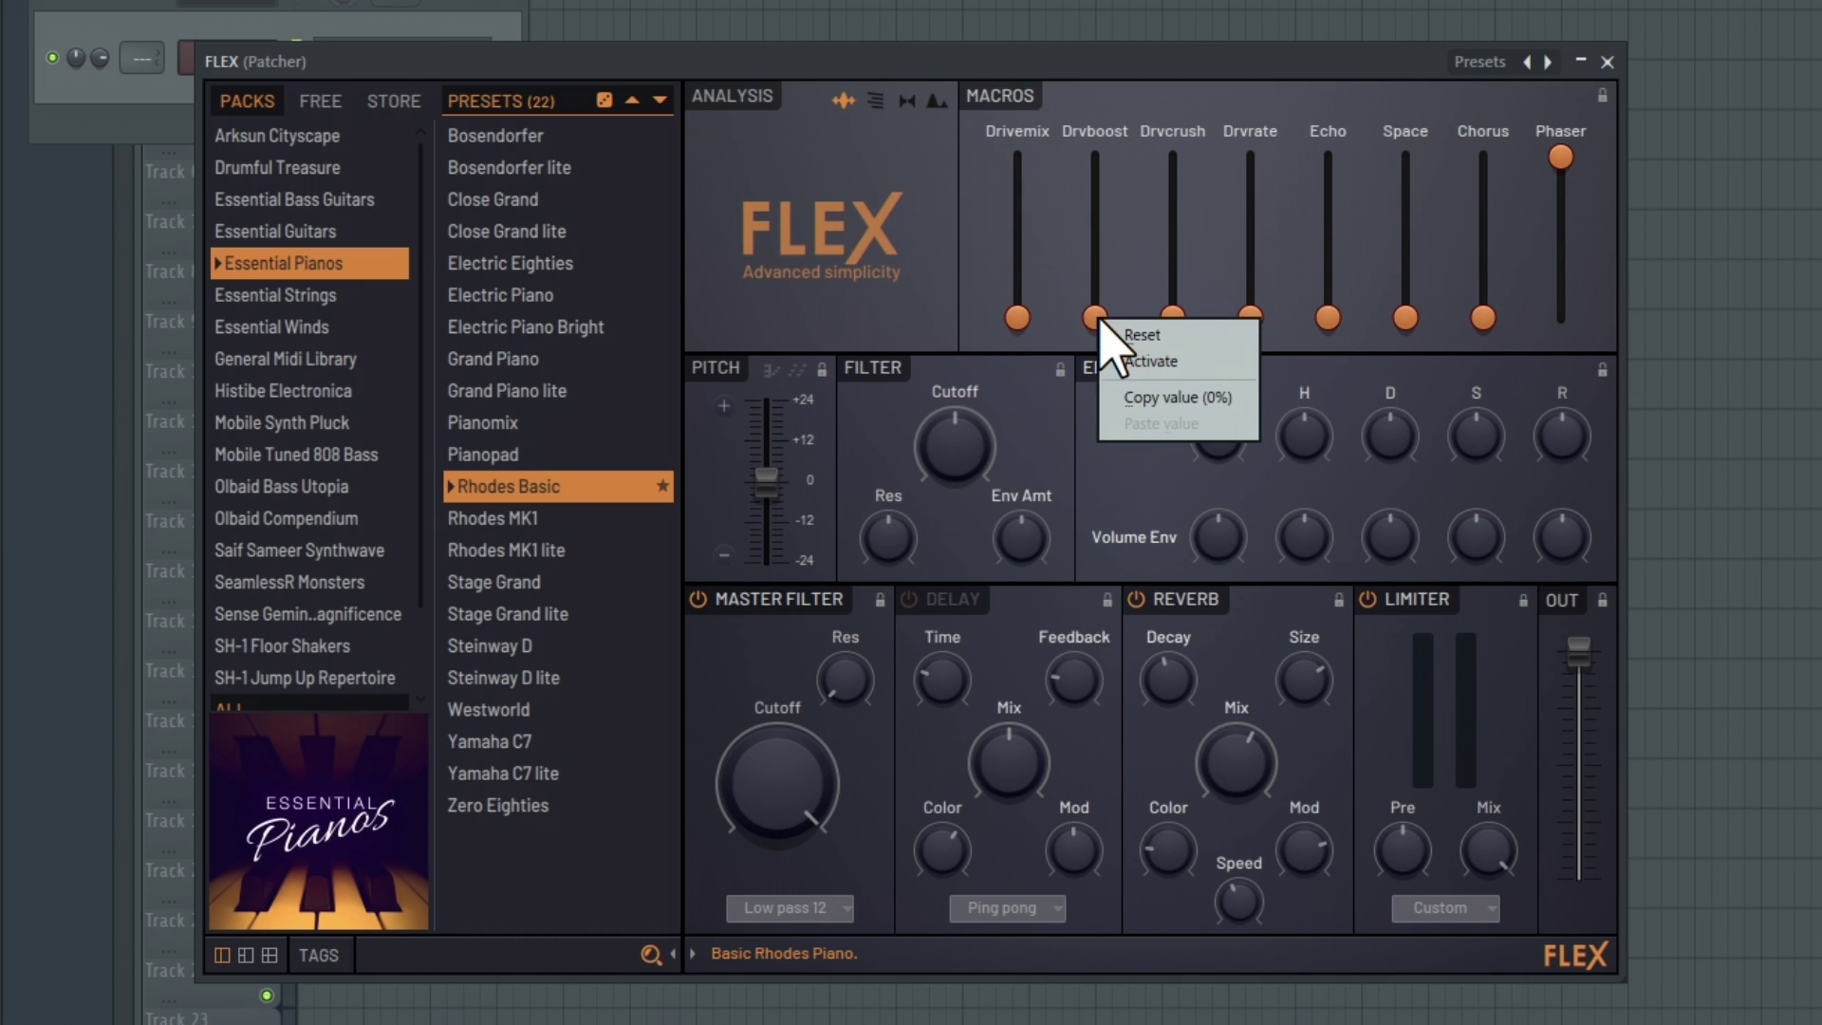
pyautogui.click(1197, 358)
pyautogui.rightClick(1173, 318)
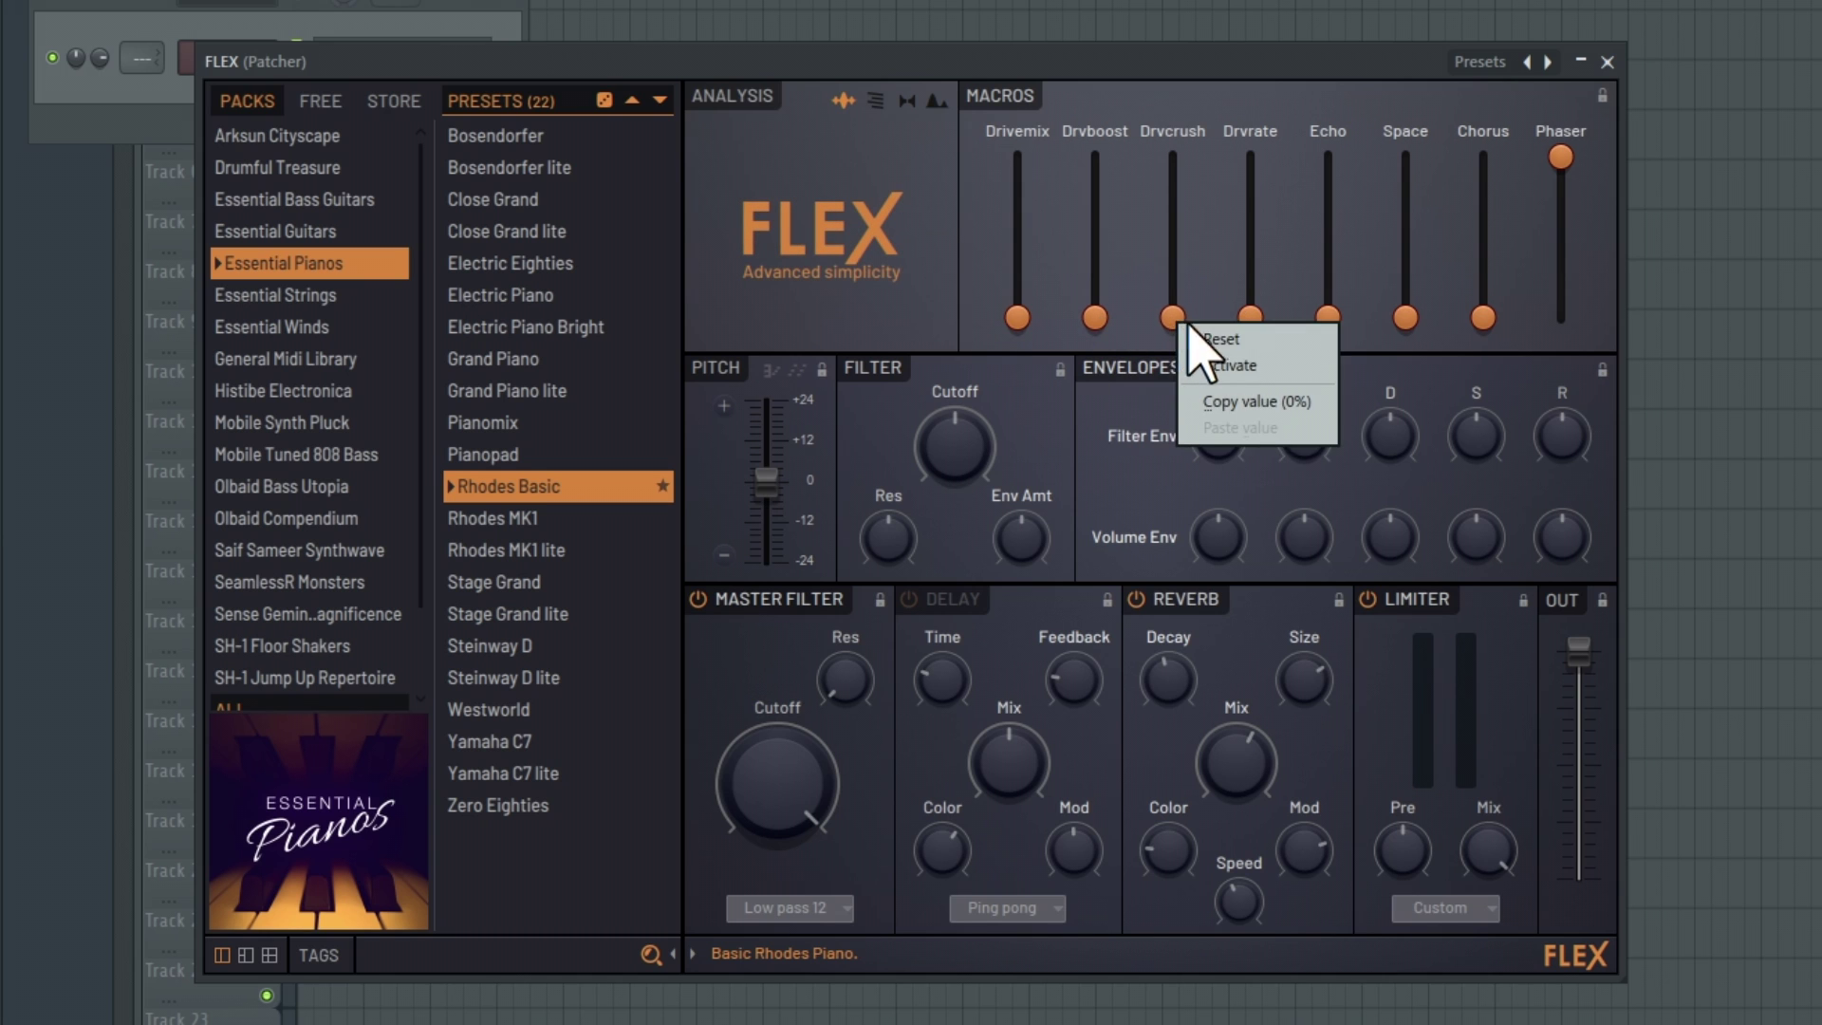
pyautogui.click(1248, 368)
pyautogui.rightClick(1328, 319)
pyautogui.click(1405, 368)
pyautogui.rightClick(1405, 319)
pyautogui.click(1480, 369)
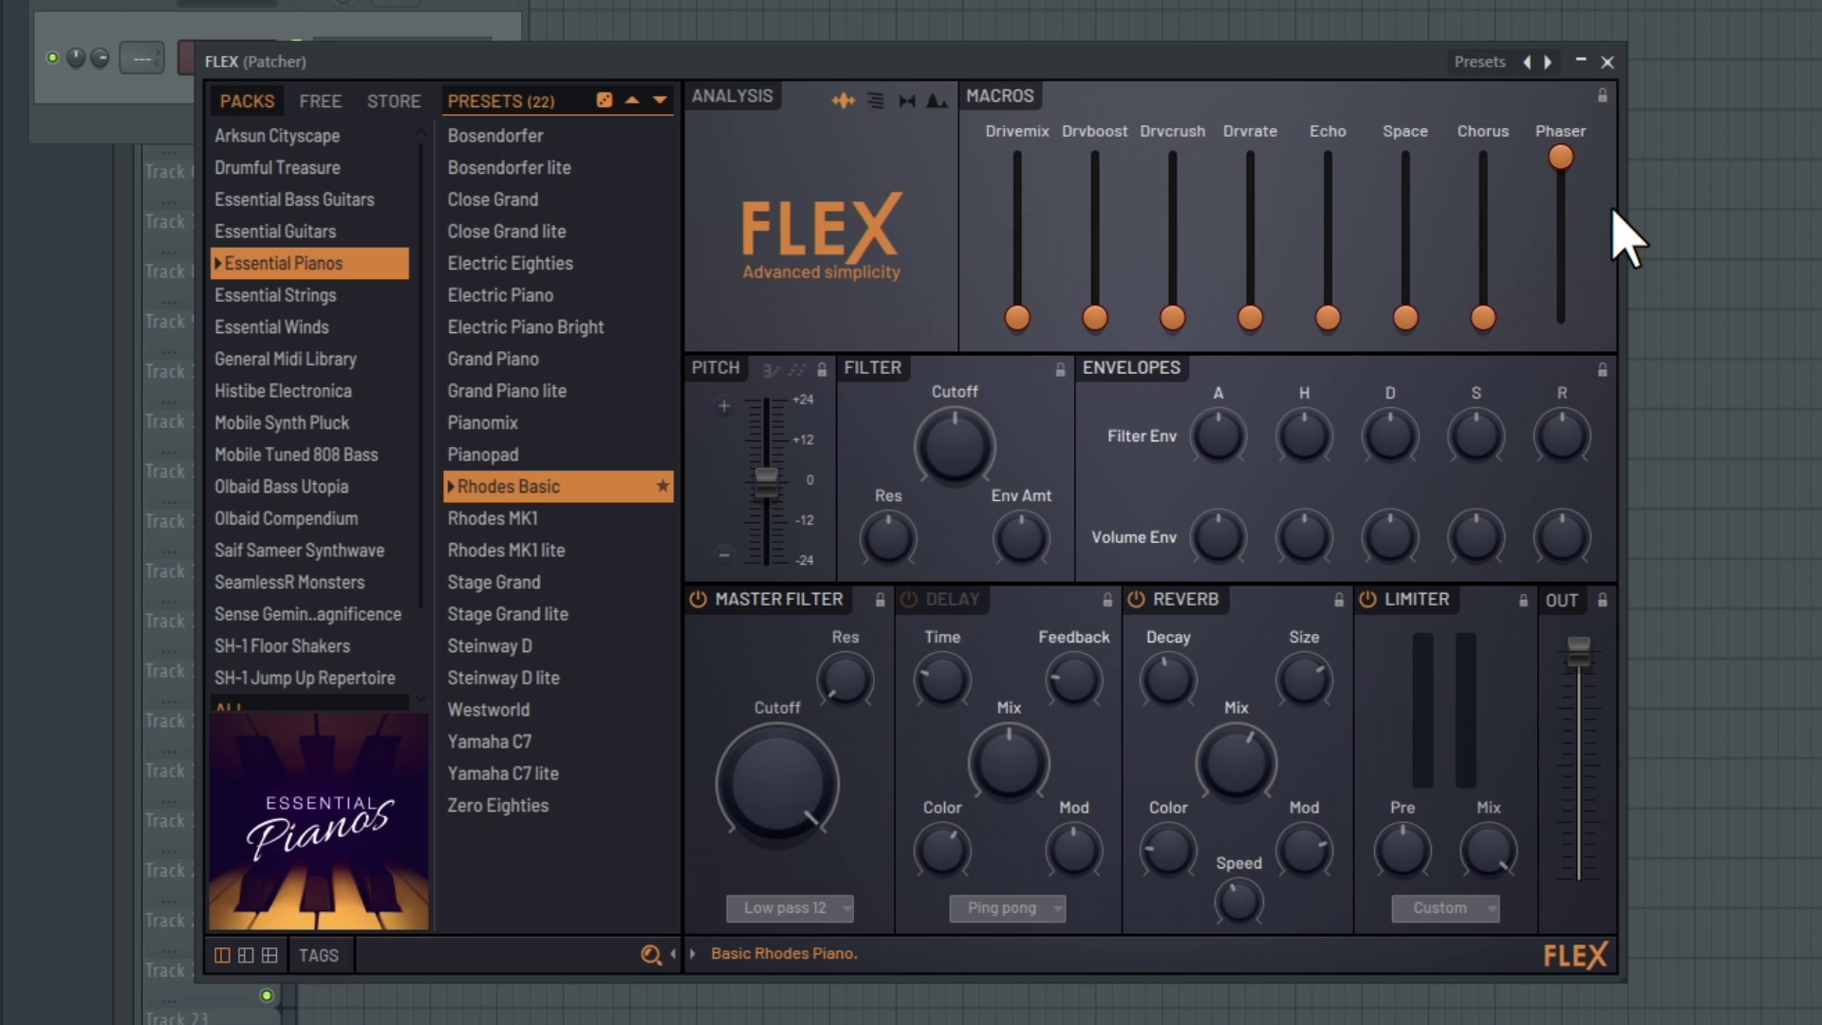
# Wire the Envelope Controller's eight outputs to FLEX's macro parameter inputs.
pyautogui.click(1607, 62)
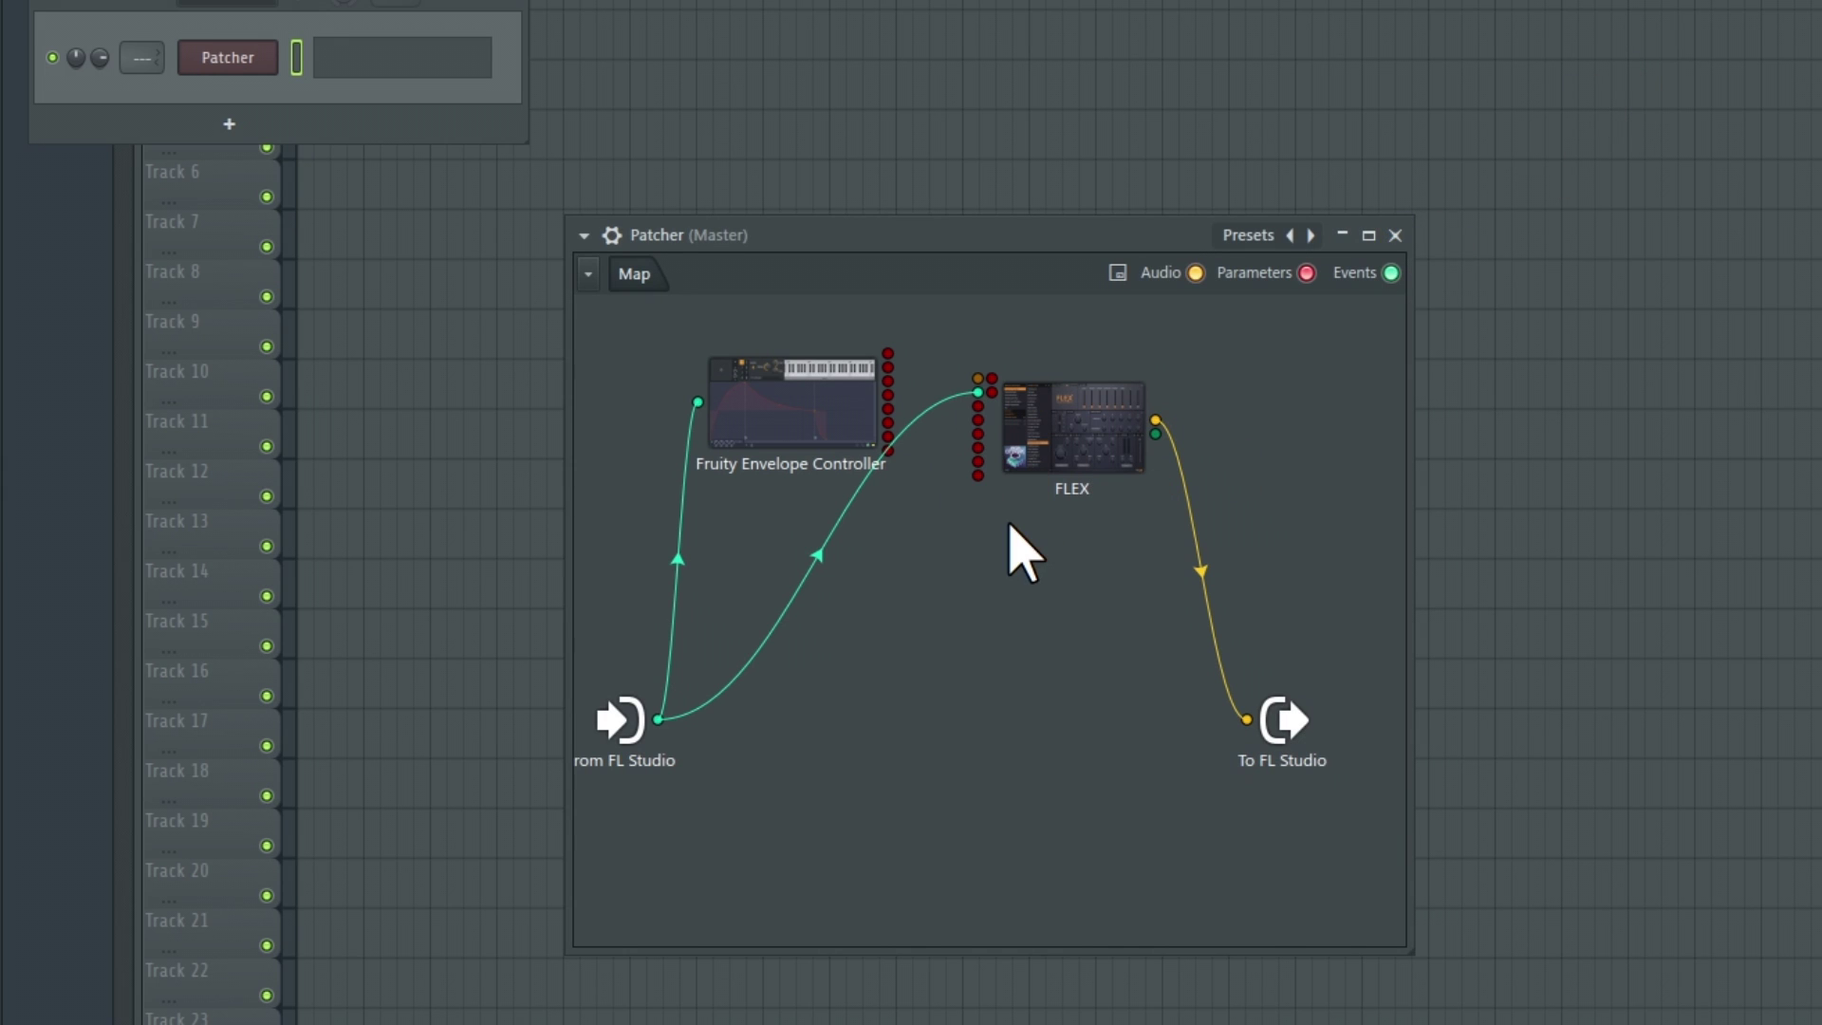
pyautogui.moveTo(887, 368); pyautogui.dragTo(977, 419)
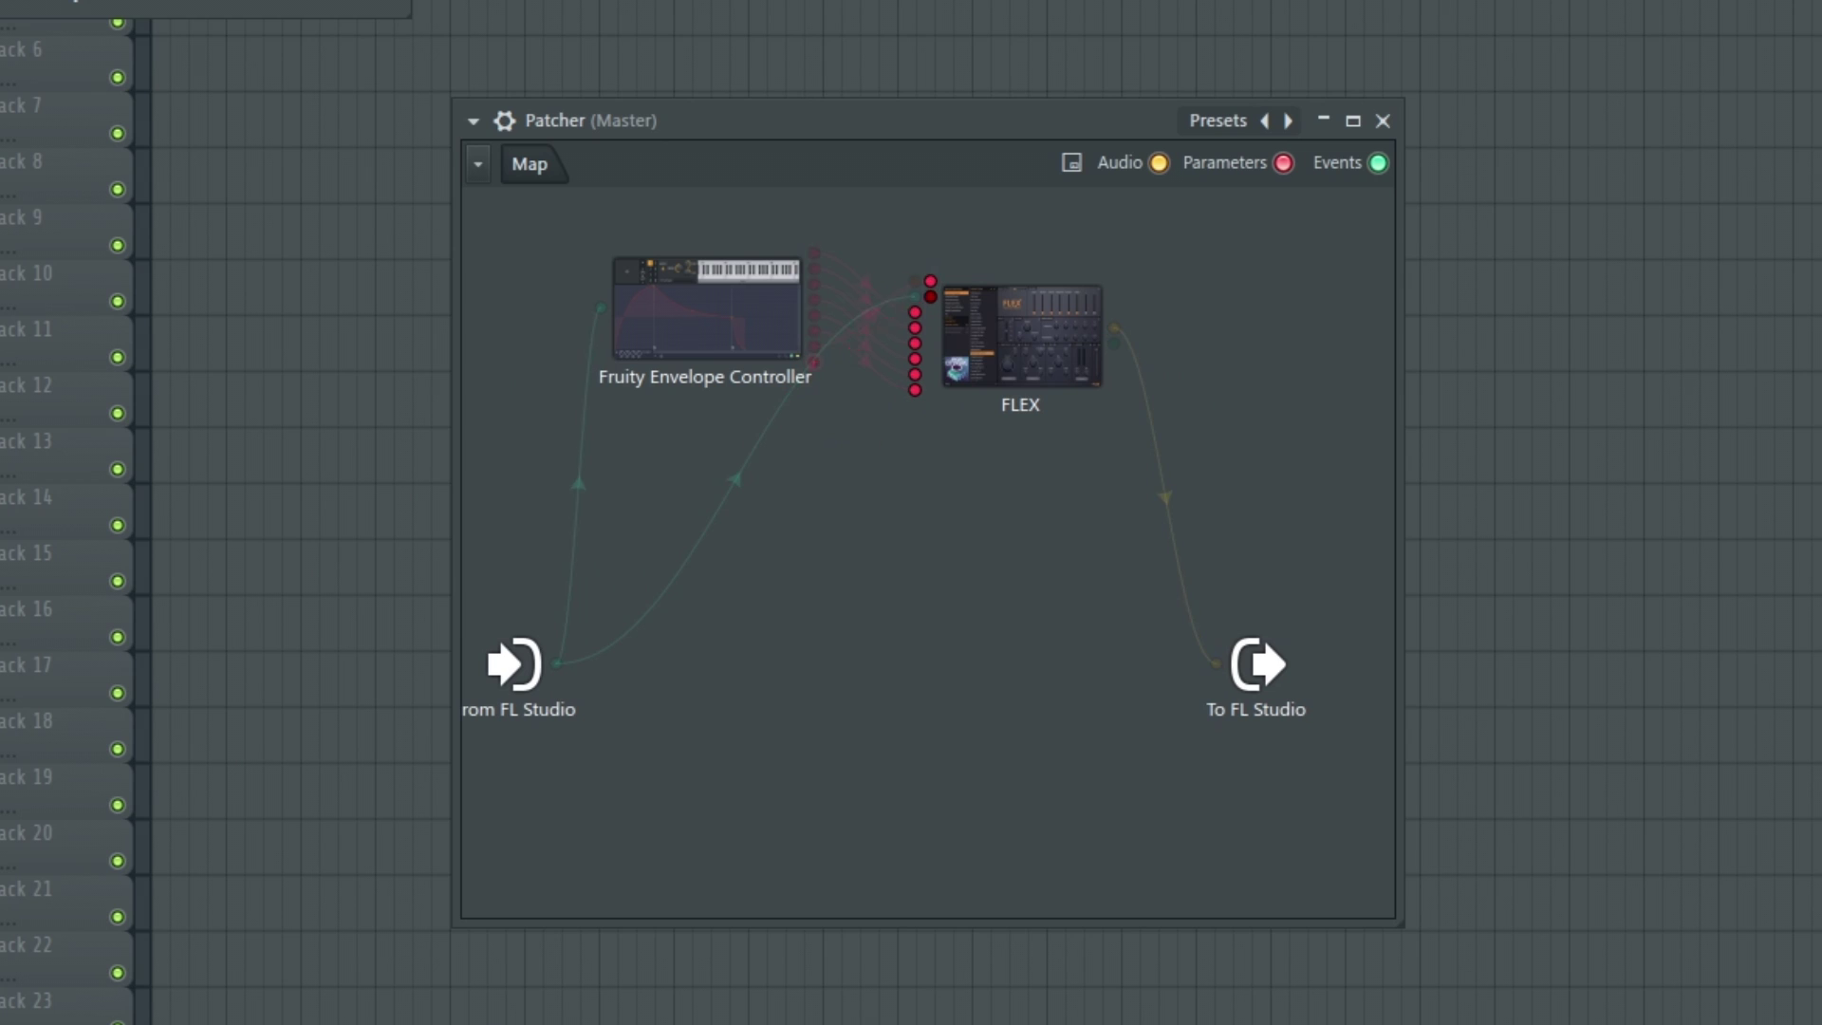
pyautogui.moveTo(931, 297); pyautogui.dragTo(931, 297)
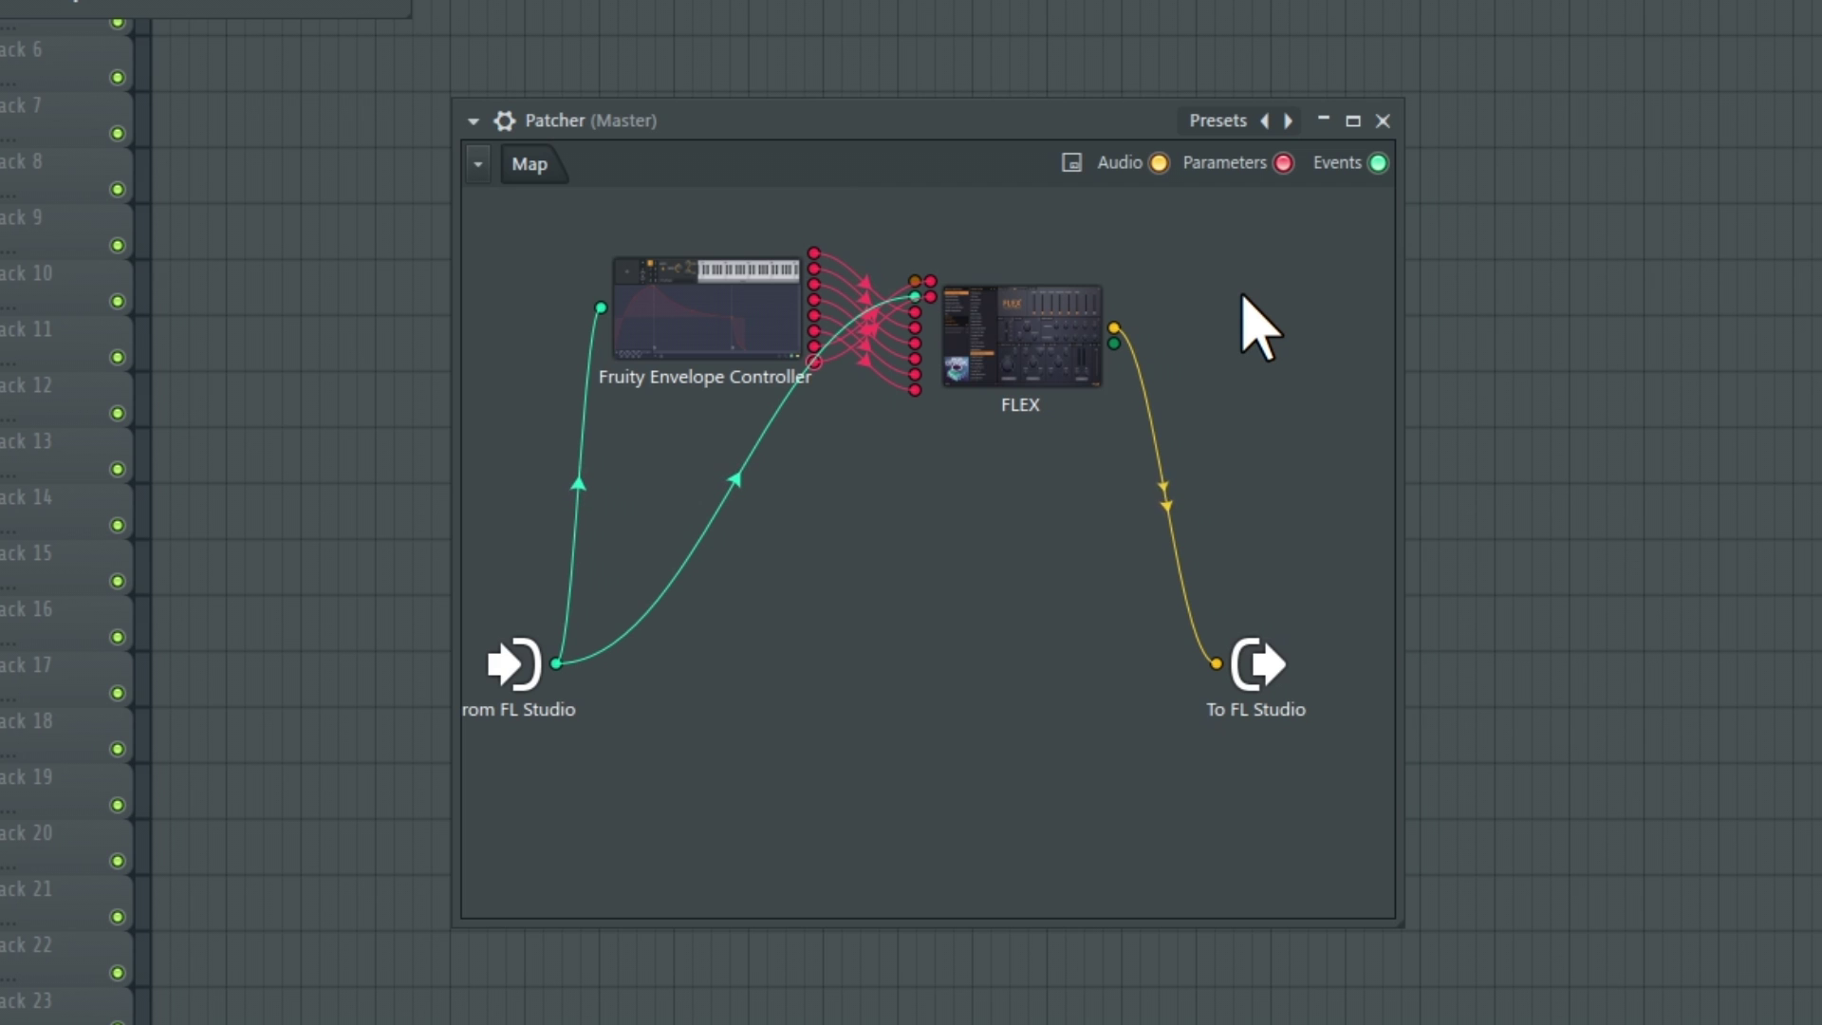
# Switch articulator 1 to Random mode and drag its ramp from -100% up to +100%.
pyautogui.click(705, 334)
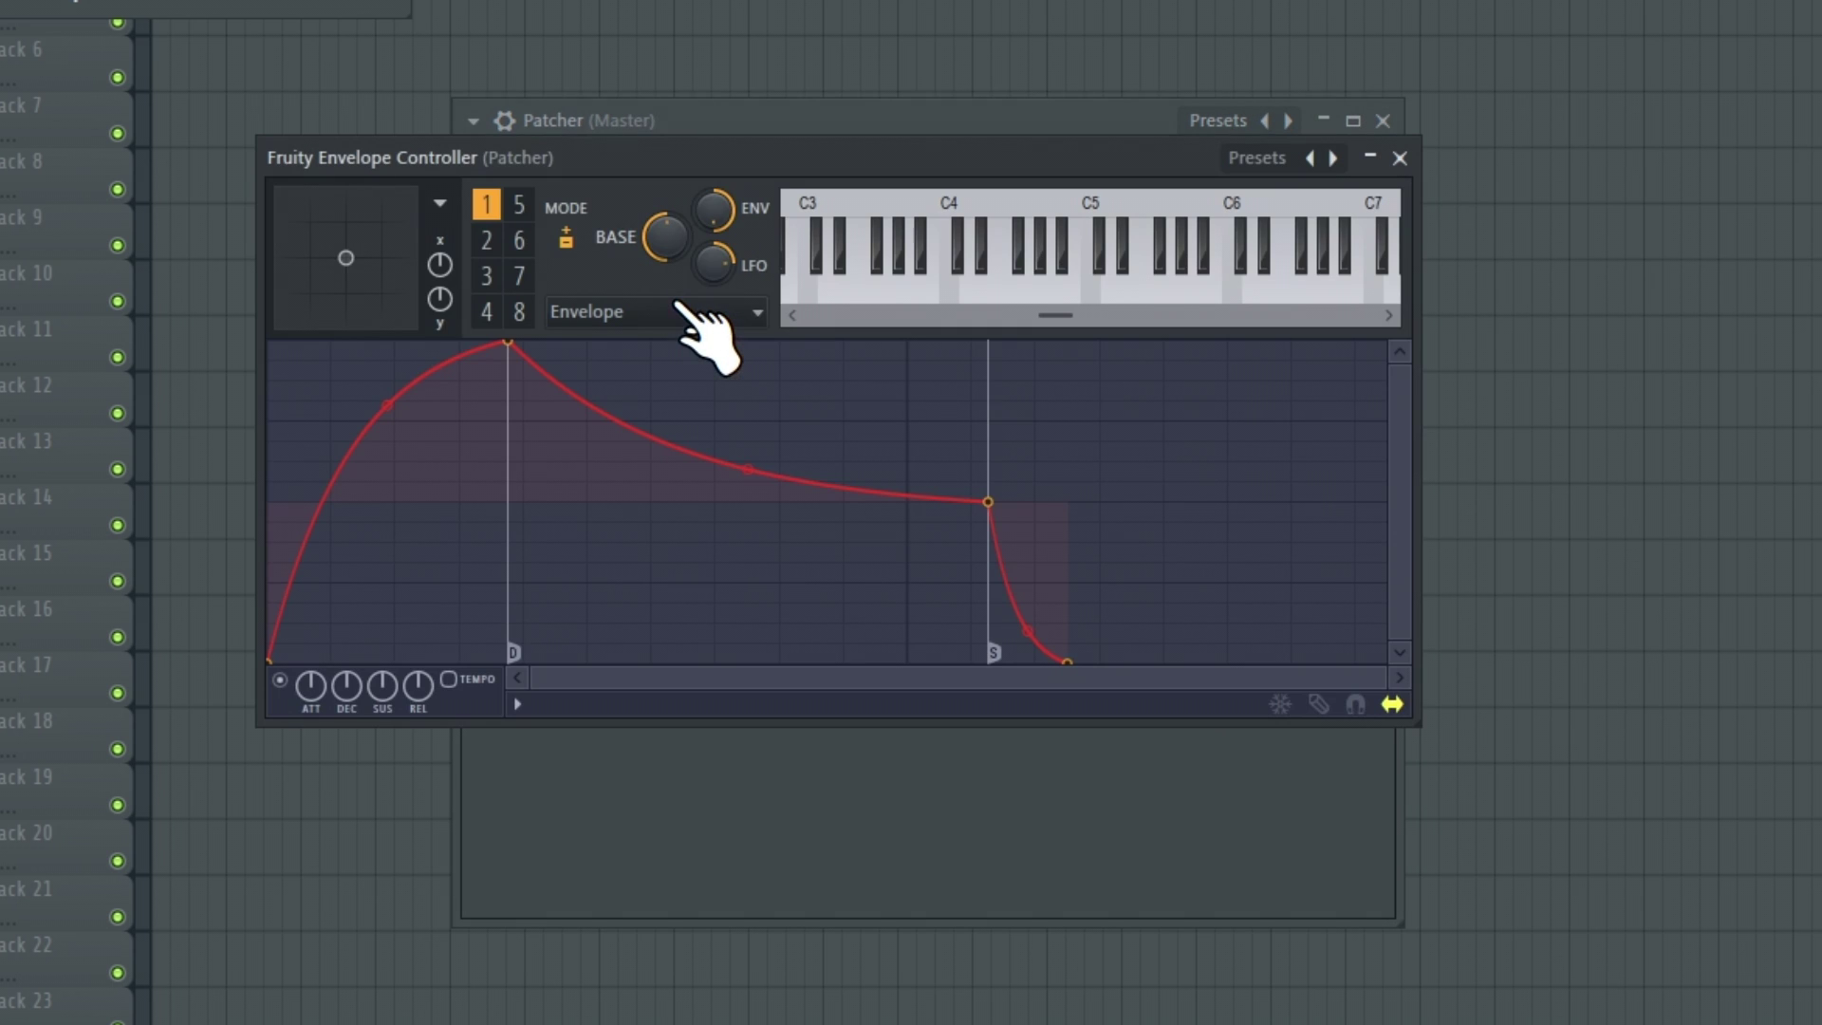
pyautogui.moveTo(727, 166); pyautogui.dragTo(799, 532)
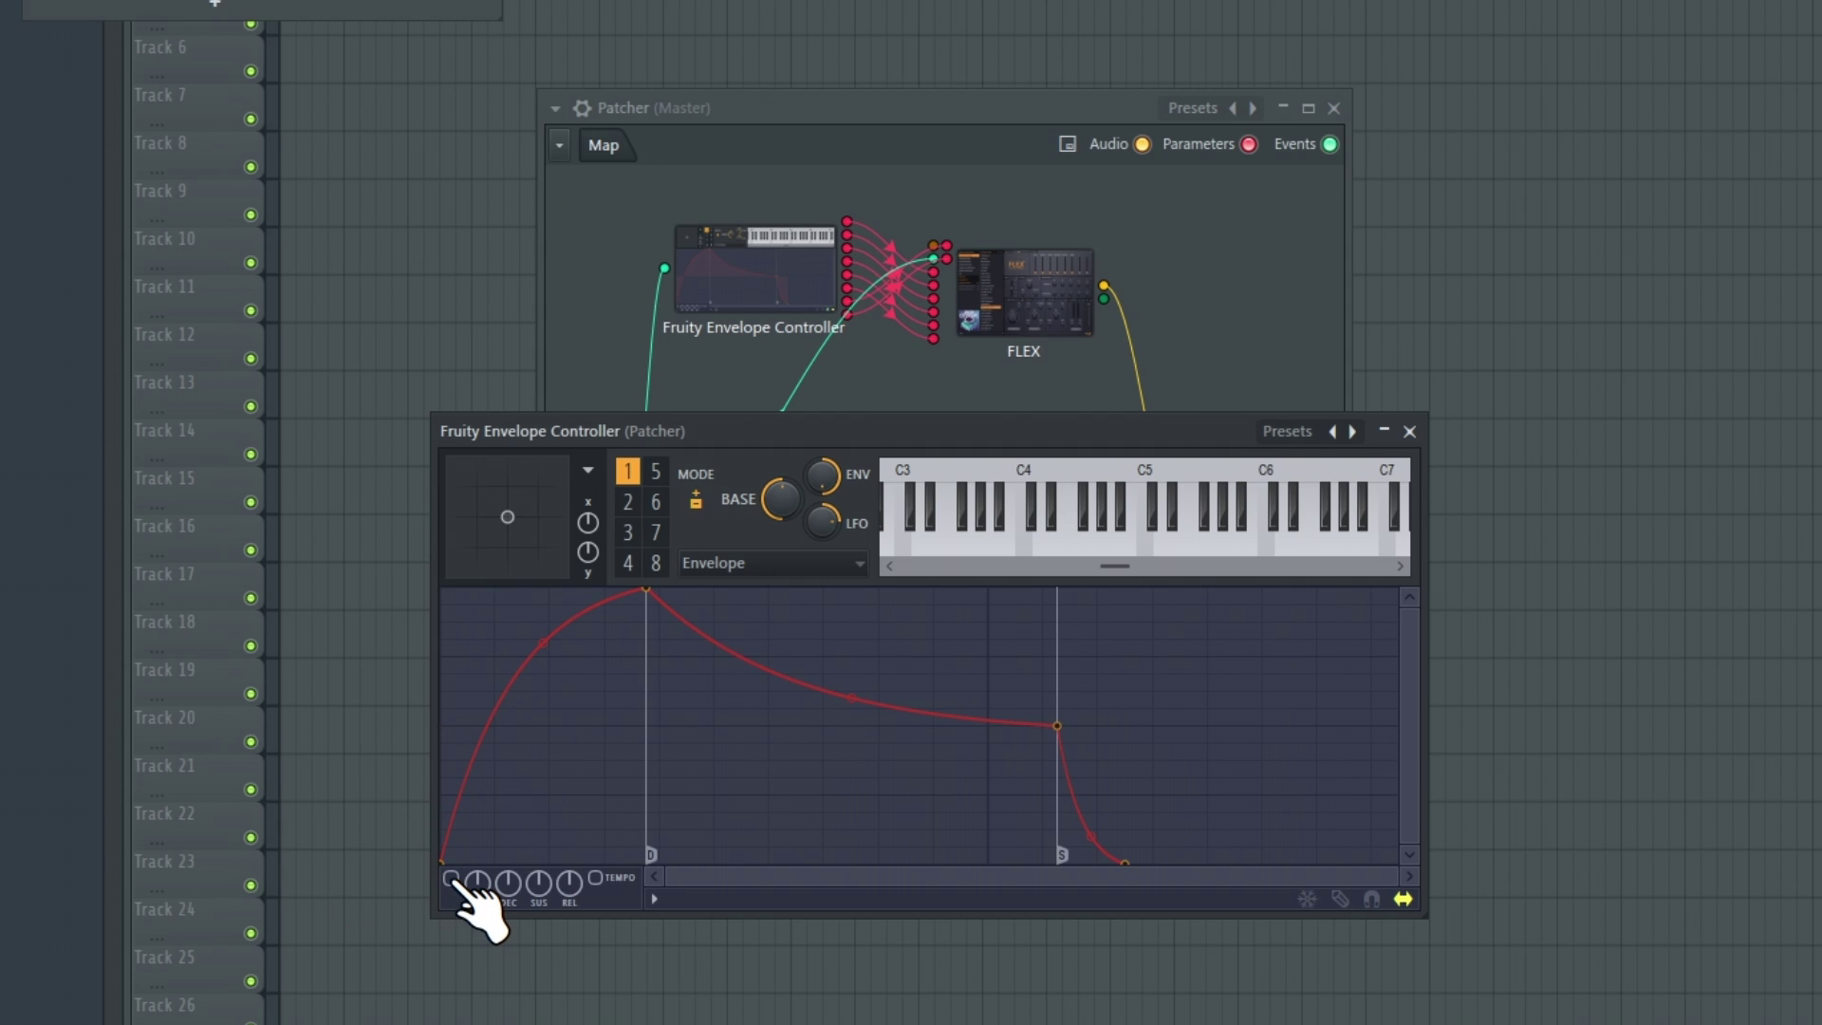
pyautogui.click(840, 593)
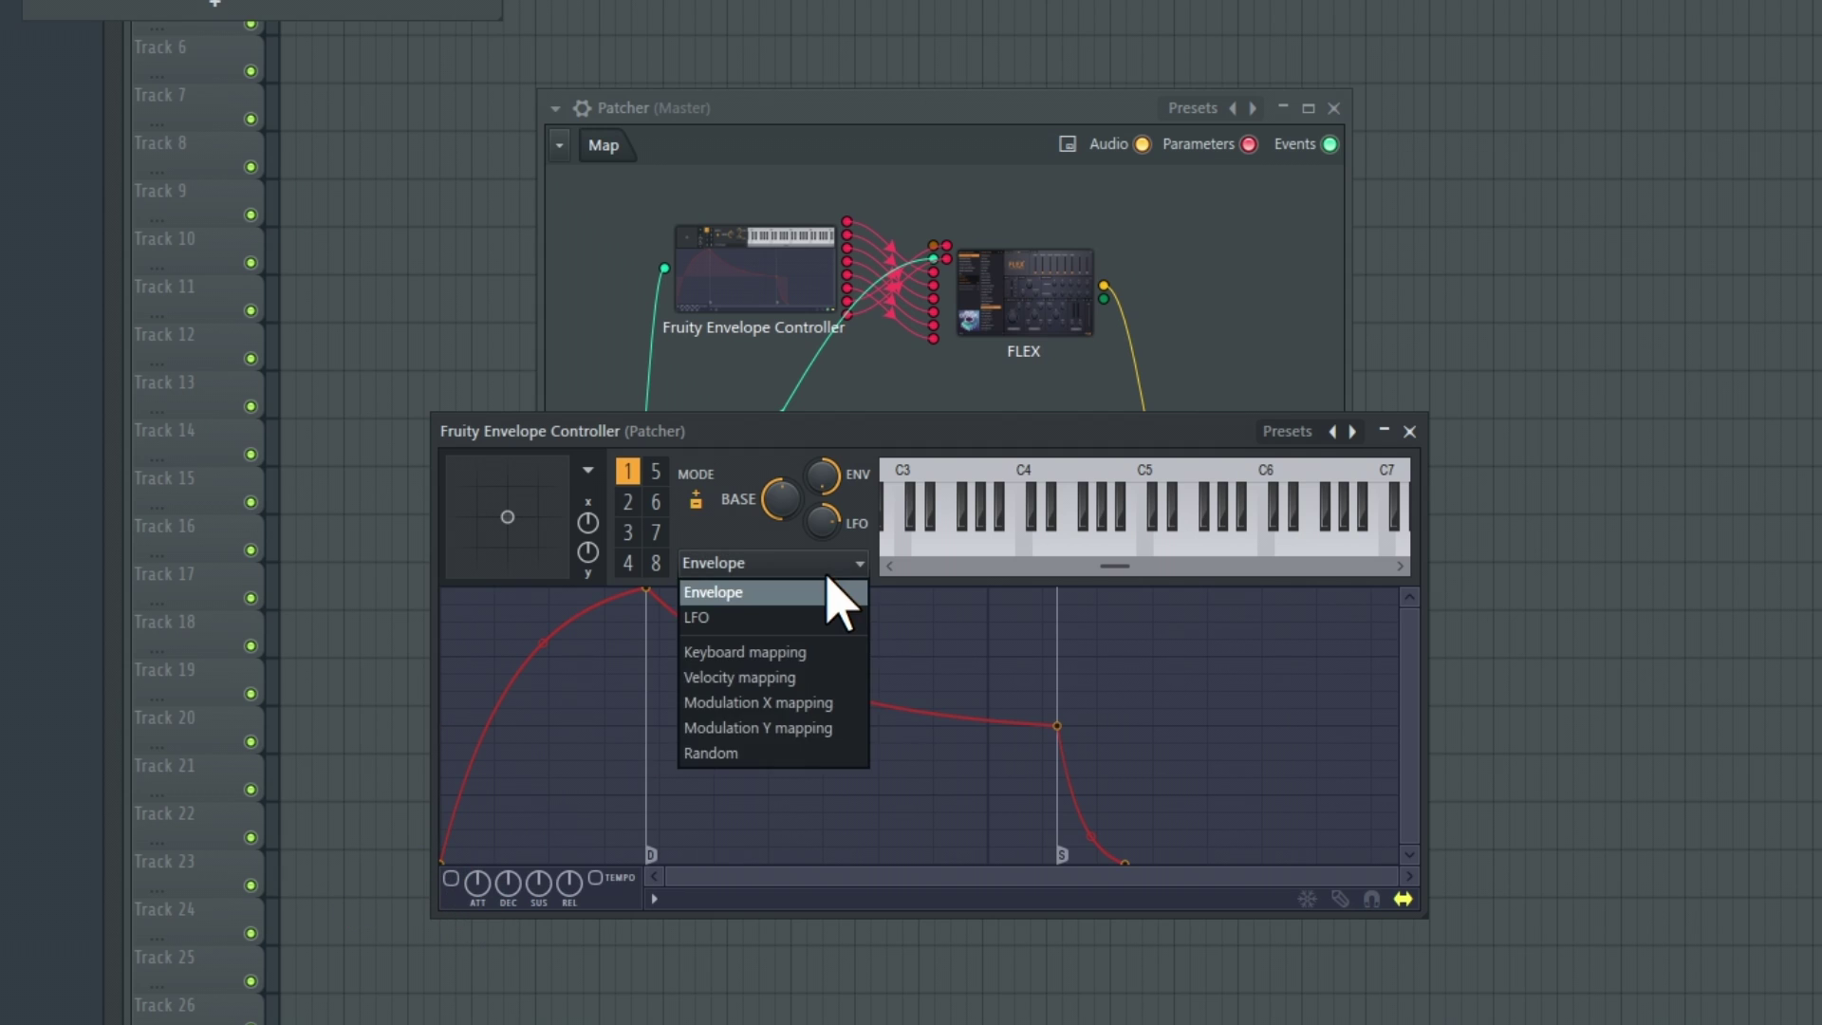
pyautogui.click(797, 755)
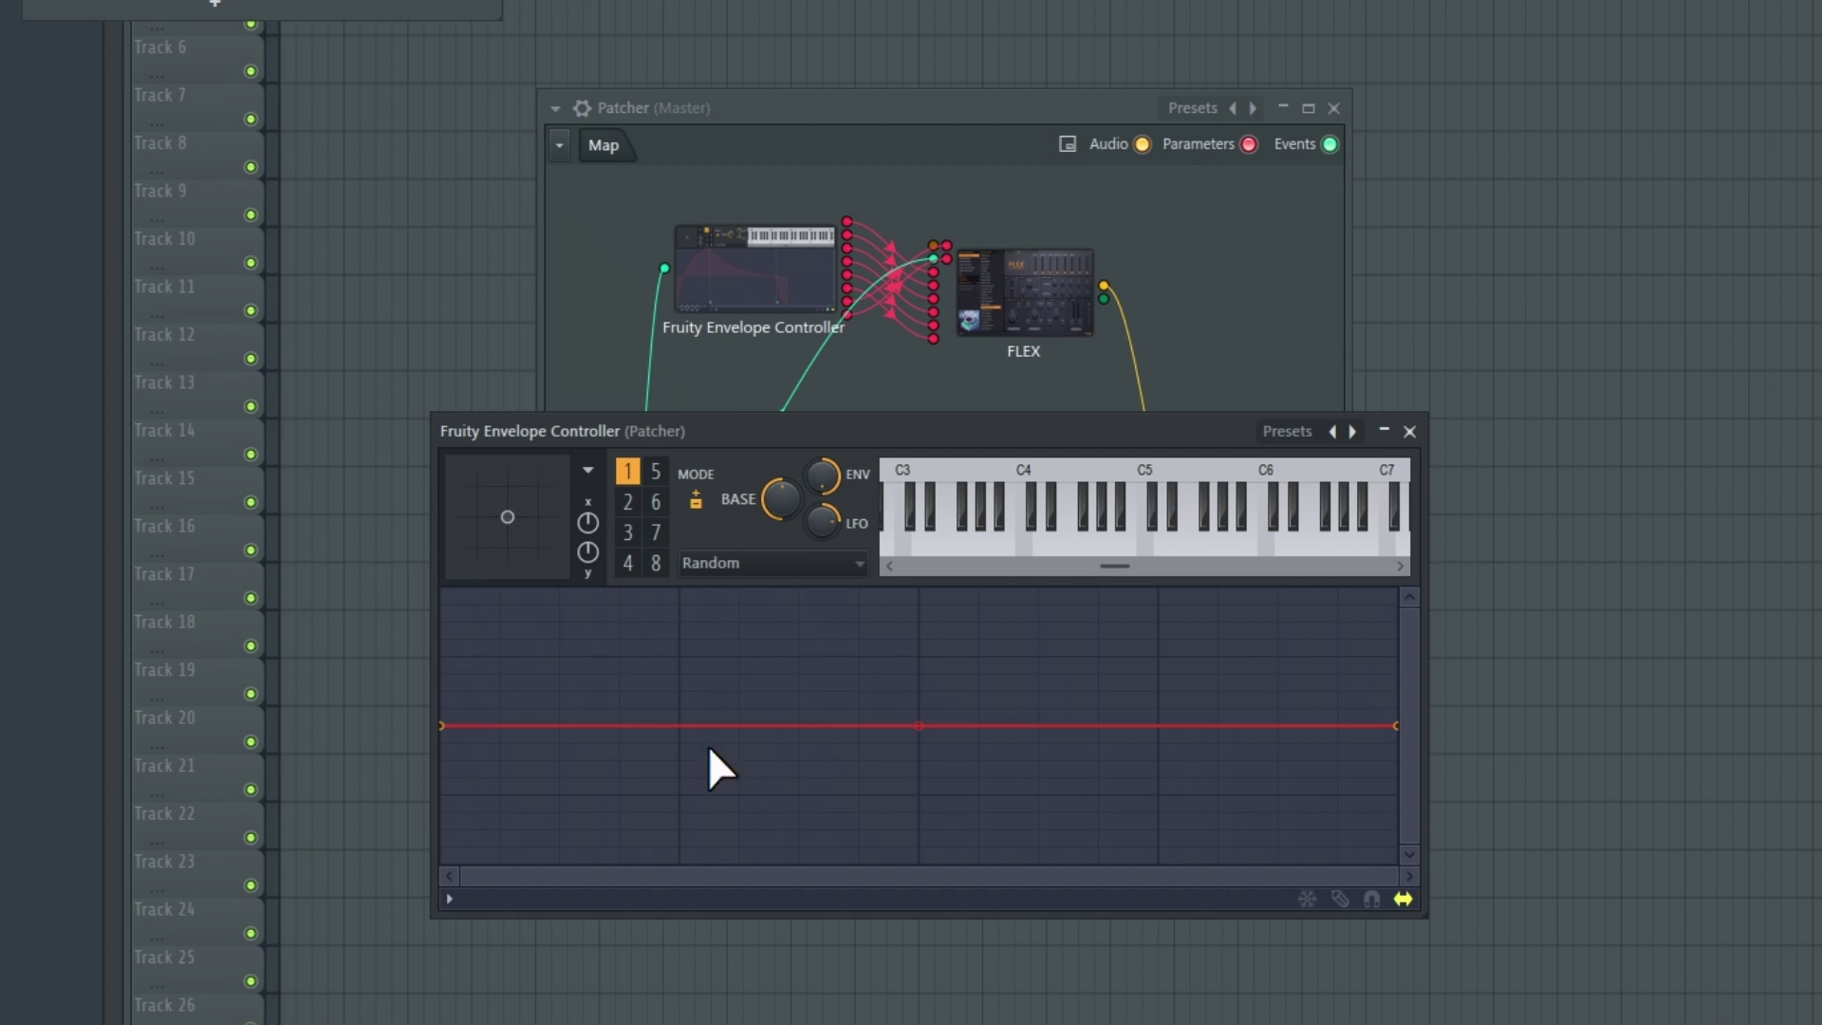
pyautogui.moveTo(446, 727); pyautogui.dragTo(429, 892)
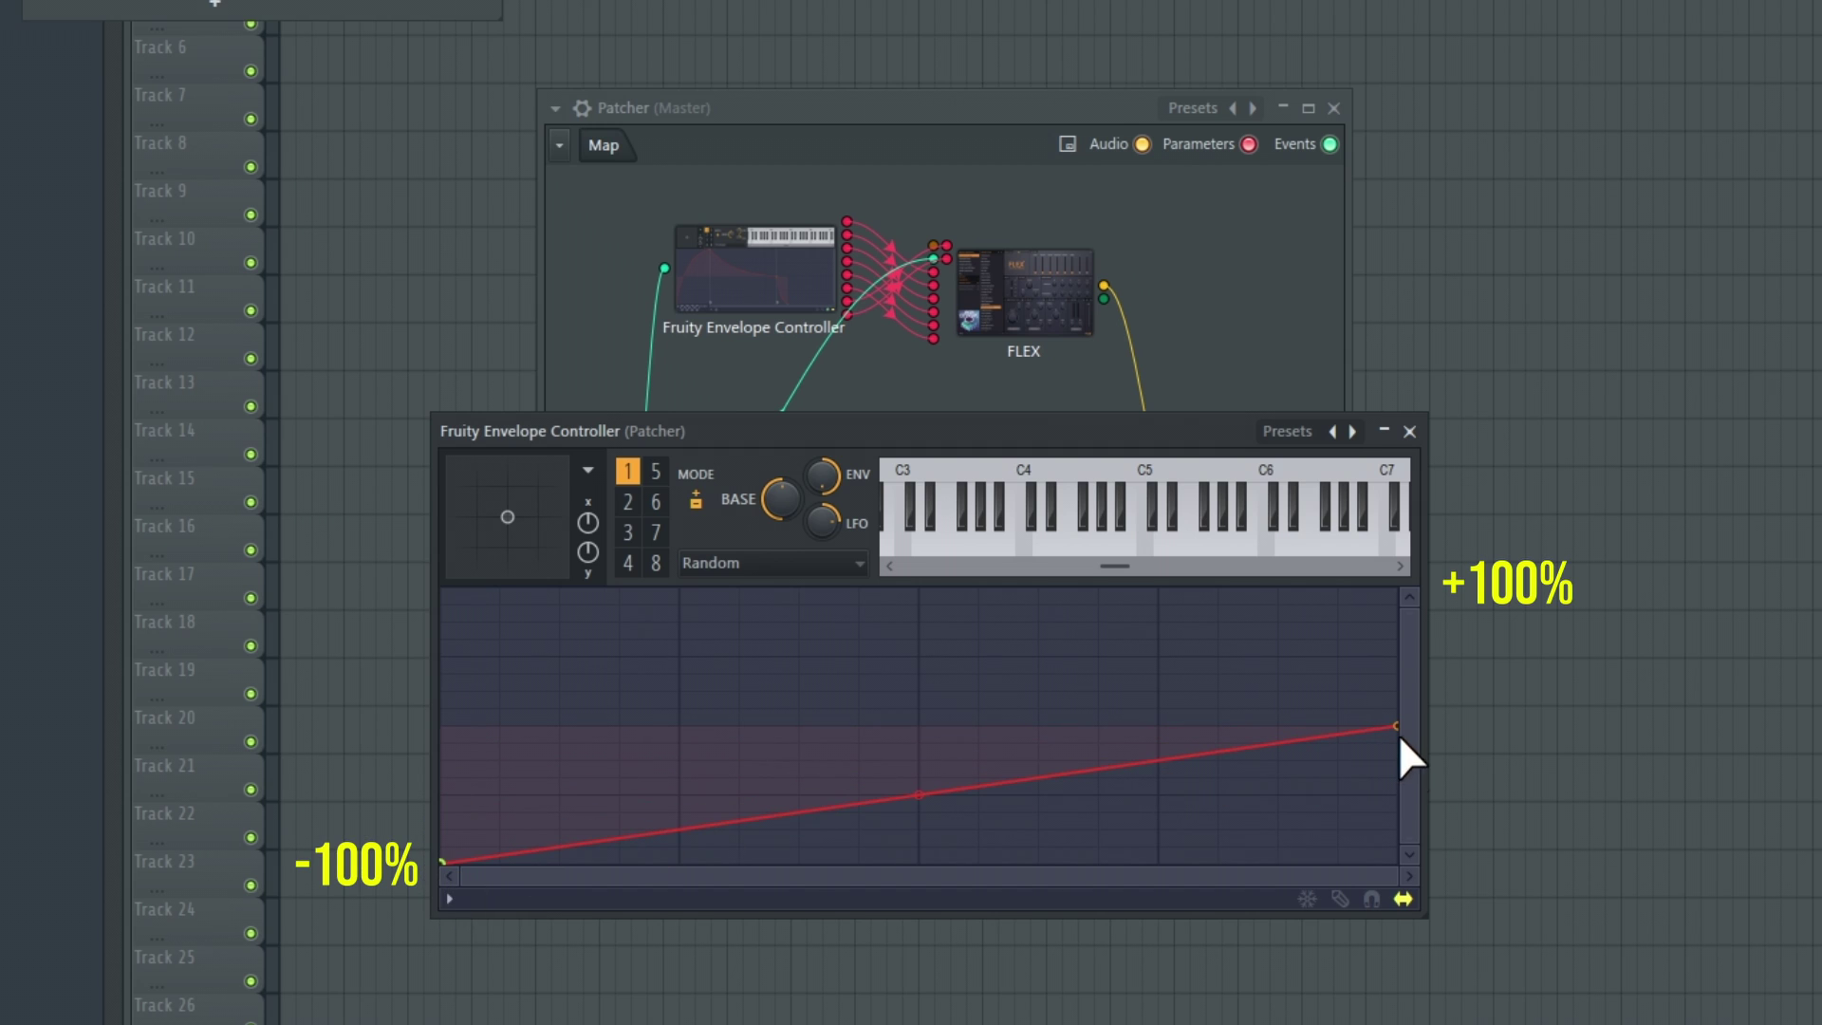
pyautogui.moveTo(1399, 726); pyautogui.dragTo(1413, 585)
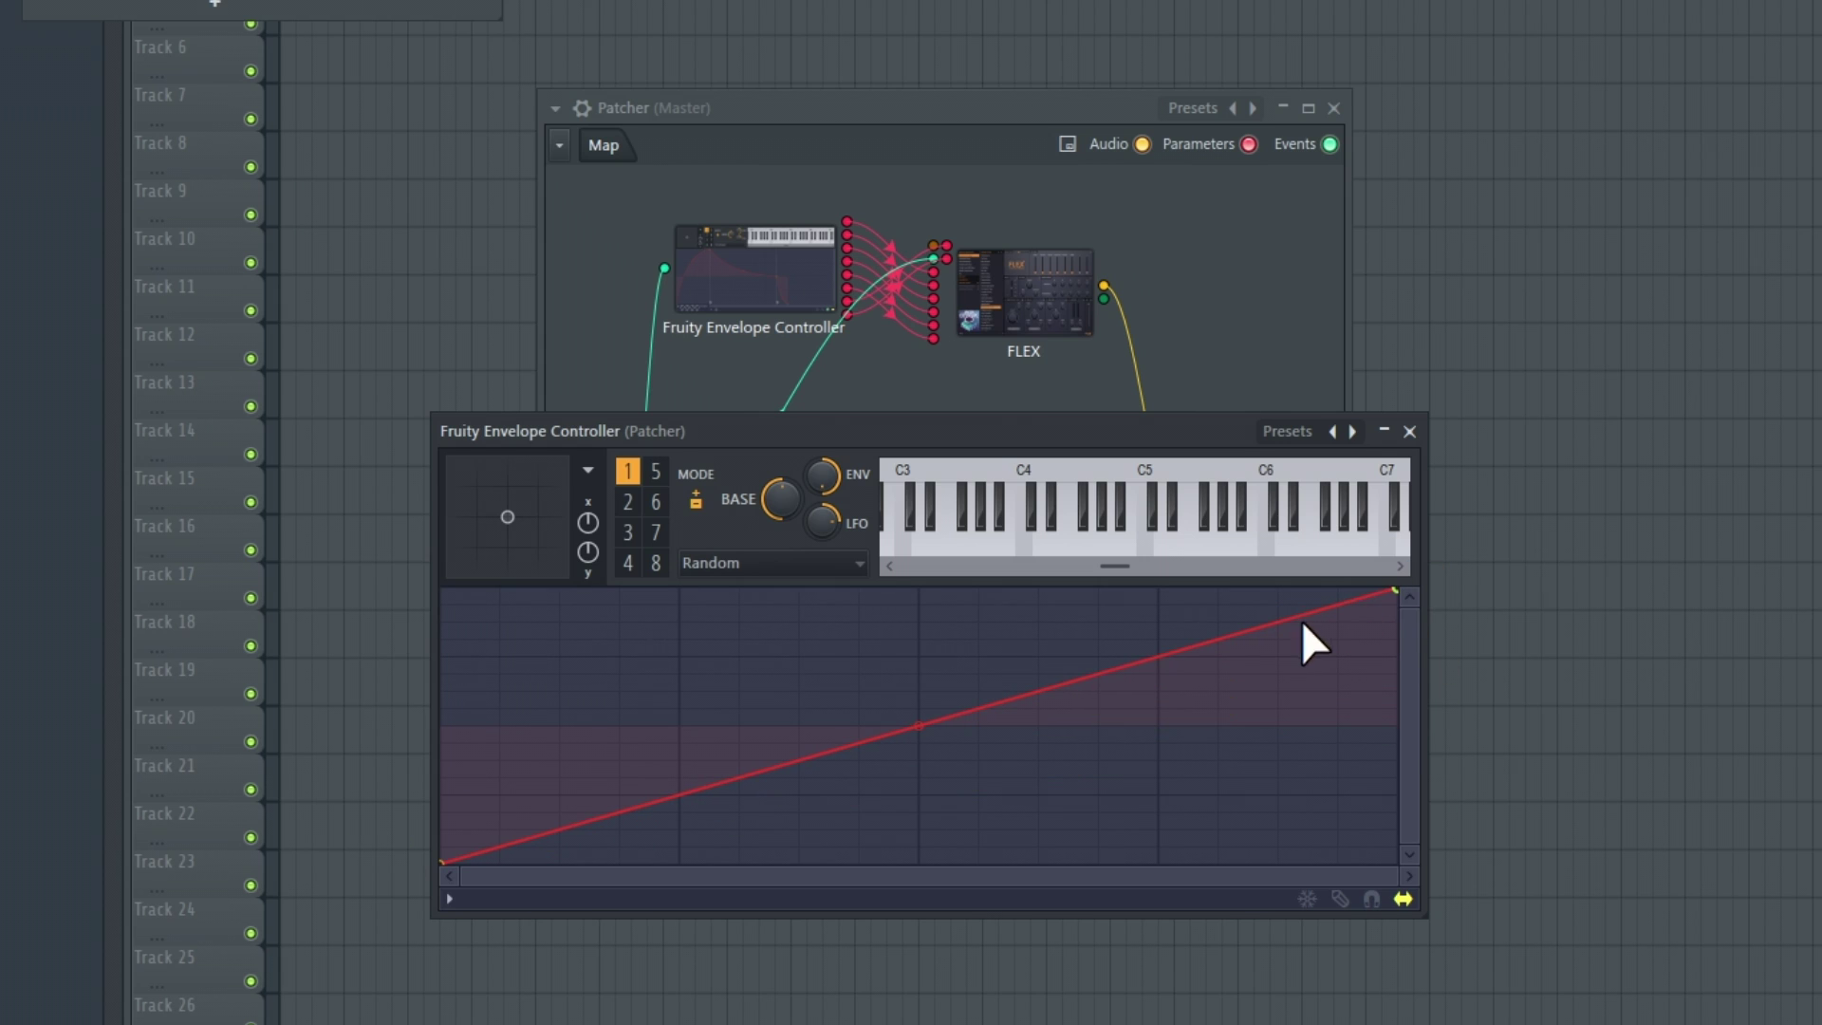
# Copy envelope 1's state and paste it into envelopes 2, 3 and 4.
pyautogui.click(452, 900)
pyautogui.click(588, 778)
pyautogui.click(628, 501)
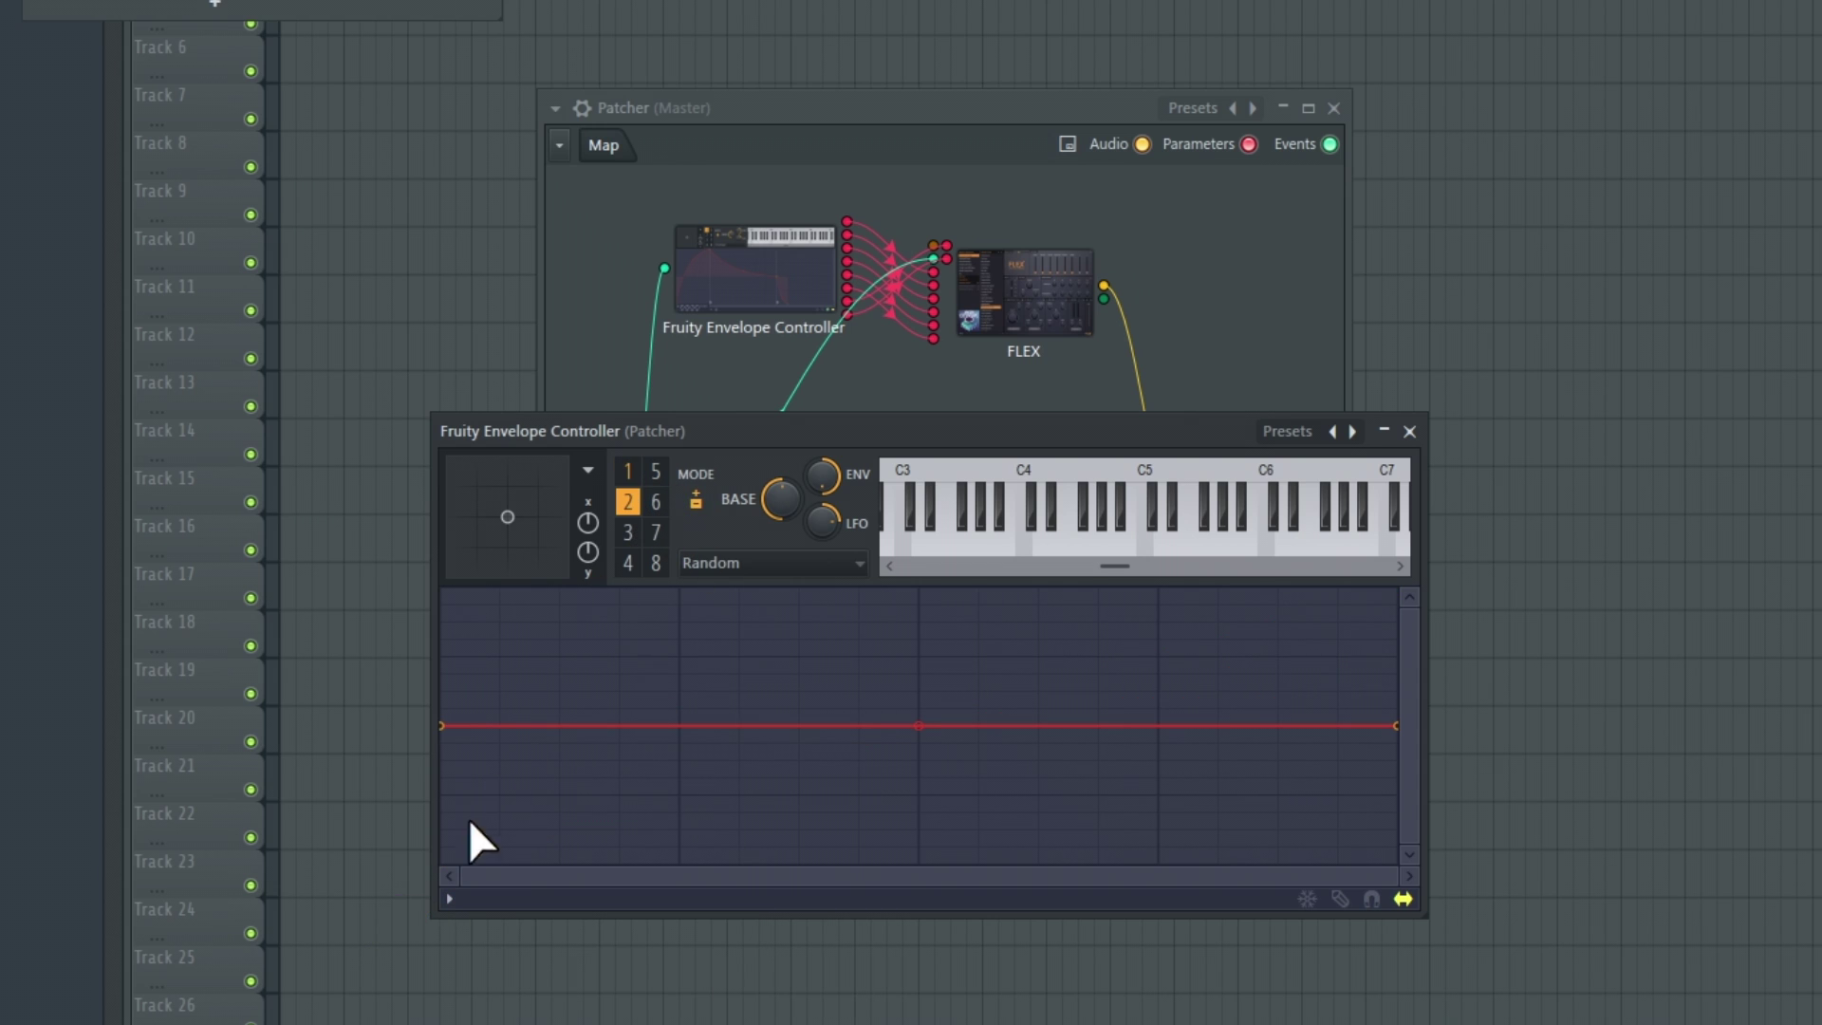
pyautogui.click(451, 899)
pyautogui.click(580, 804)
pyautogui.click(627, 562)
pyautogui.click(451, 899)
pyautogui.click(451, 898)
pyautogui.click(451, 899)
pyautogui.click(531, 804)
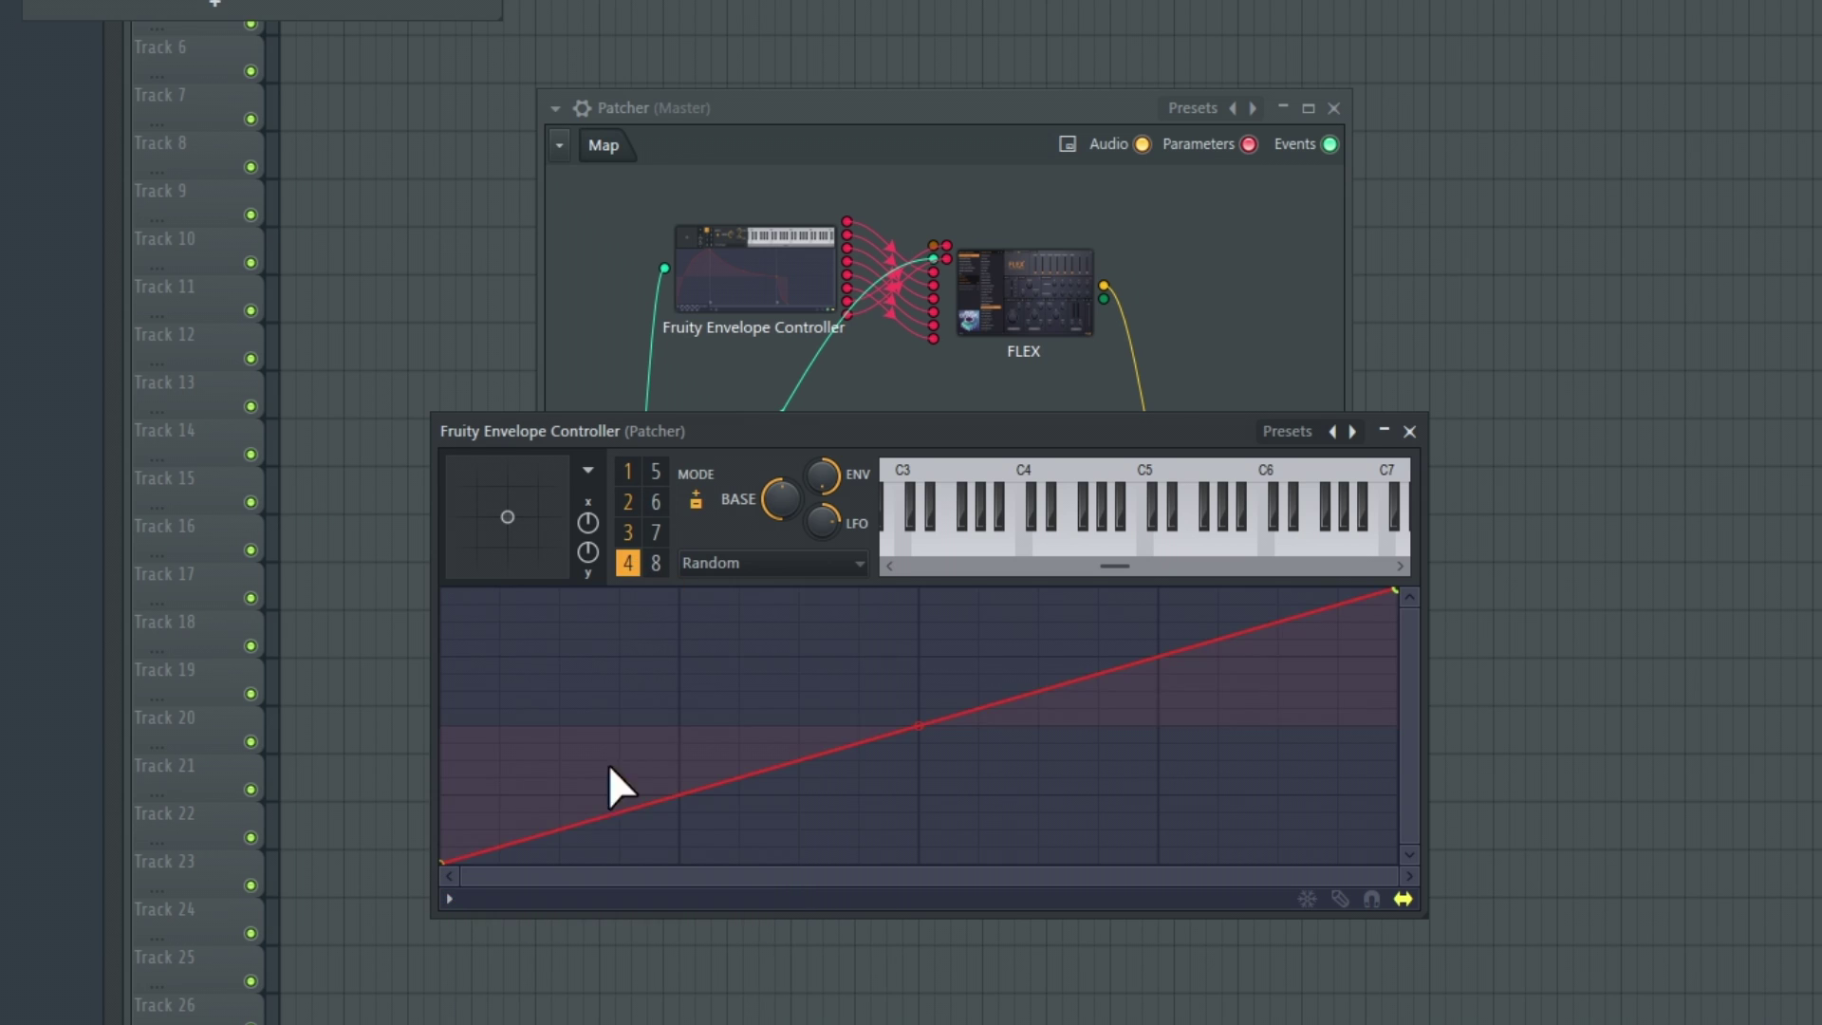
# Paste the ramp into envelope 8, then close the controller and bring up FLEX.
pyautogui.click(656, 563)
pyautogui.click(451, 899)
pyautogui.click(531, 804)
pyautogui.click(1410, 431)
pyautogui.click(1037, 309)
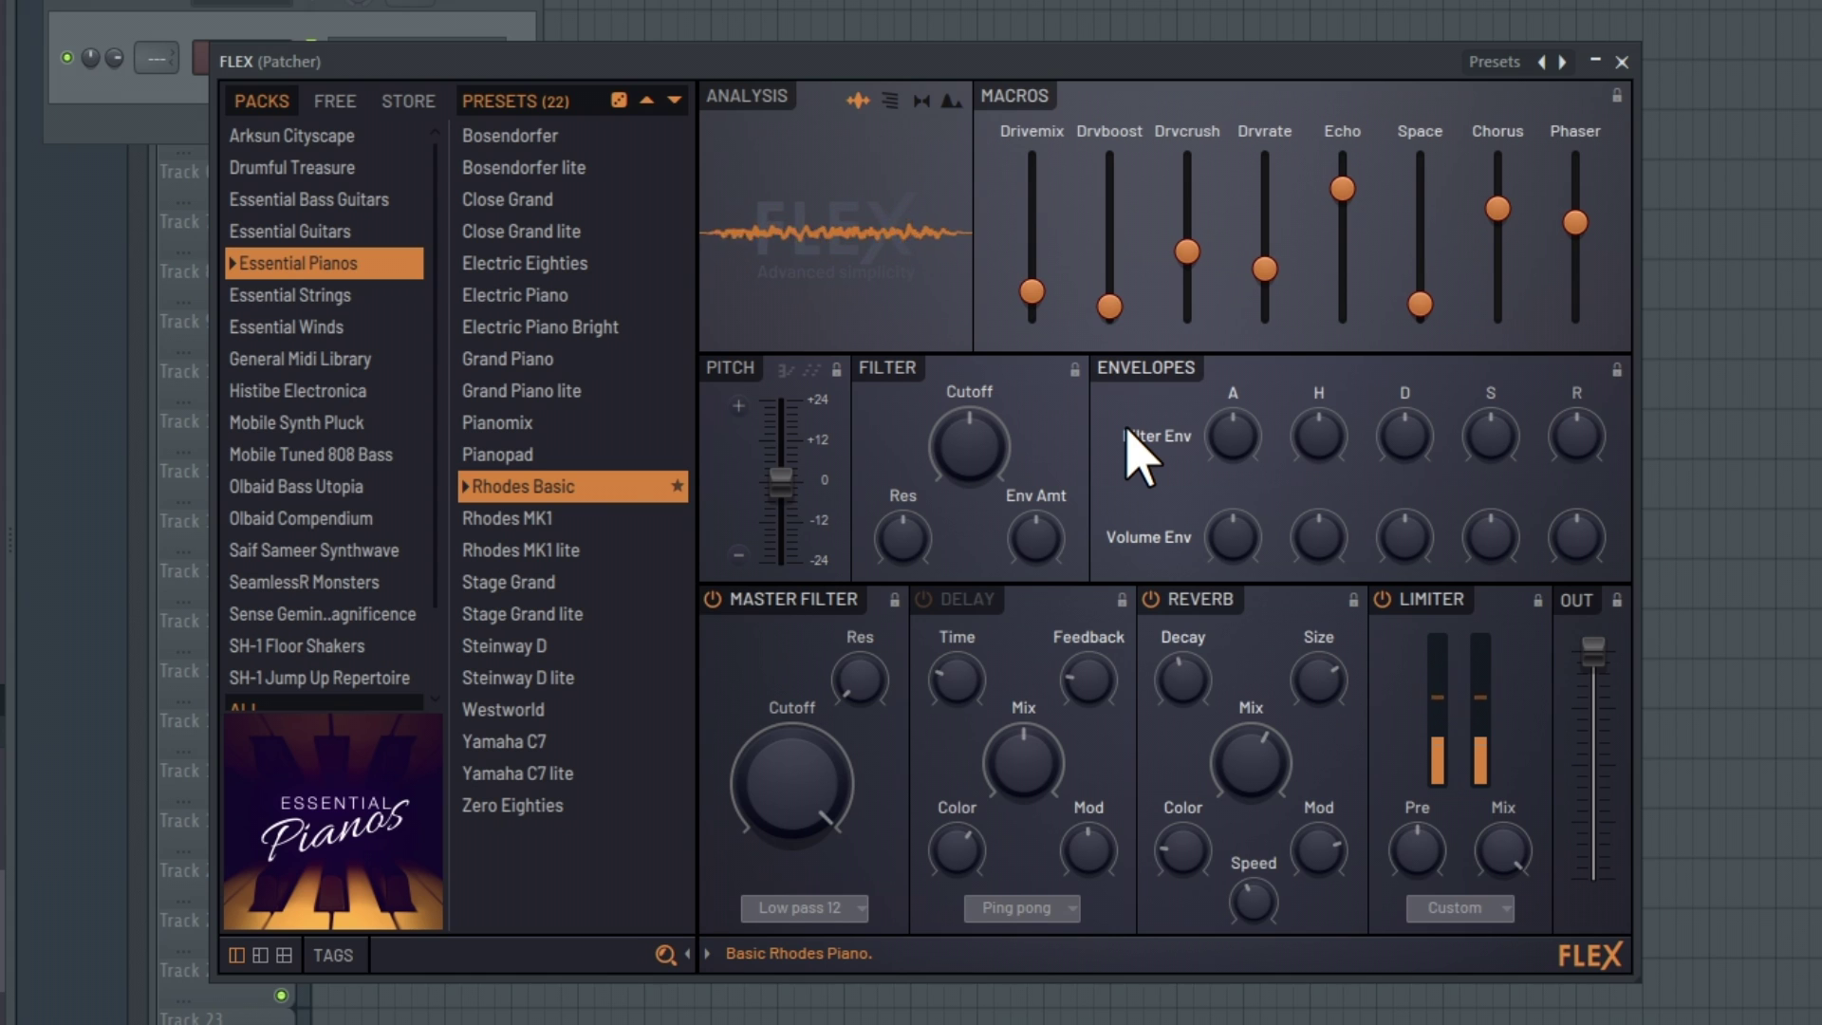
# Close FLEX, reopen the Envelope Controller, and narrow envelope 8 by lowering its end and raising its start.
pyautogui.click(1622, 60)
pyautogui.click(834, 439)
pyautogui.moveTo(1435, 655)
pyautogui.mouseDown()
pyautogui.moveTo(1455, 711)
pyautogui.moveTo(1461, 644)
pyautogui.moveTo(1462, 692)
pyautogui.moveTo(1465, 655)
pyautogui.moveTo(1452, 666)
pyautogui.mouseUp()
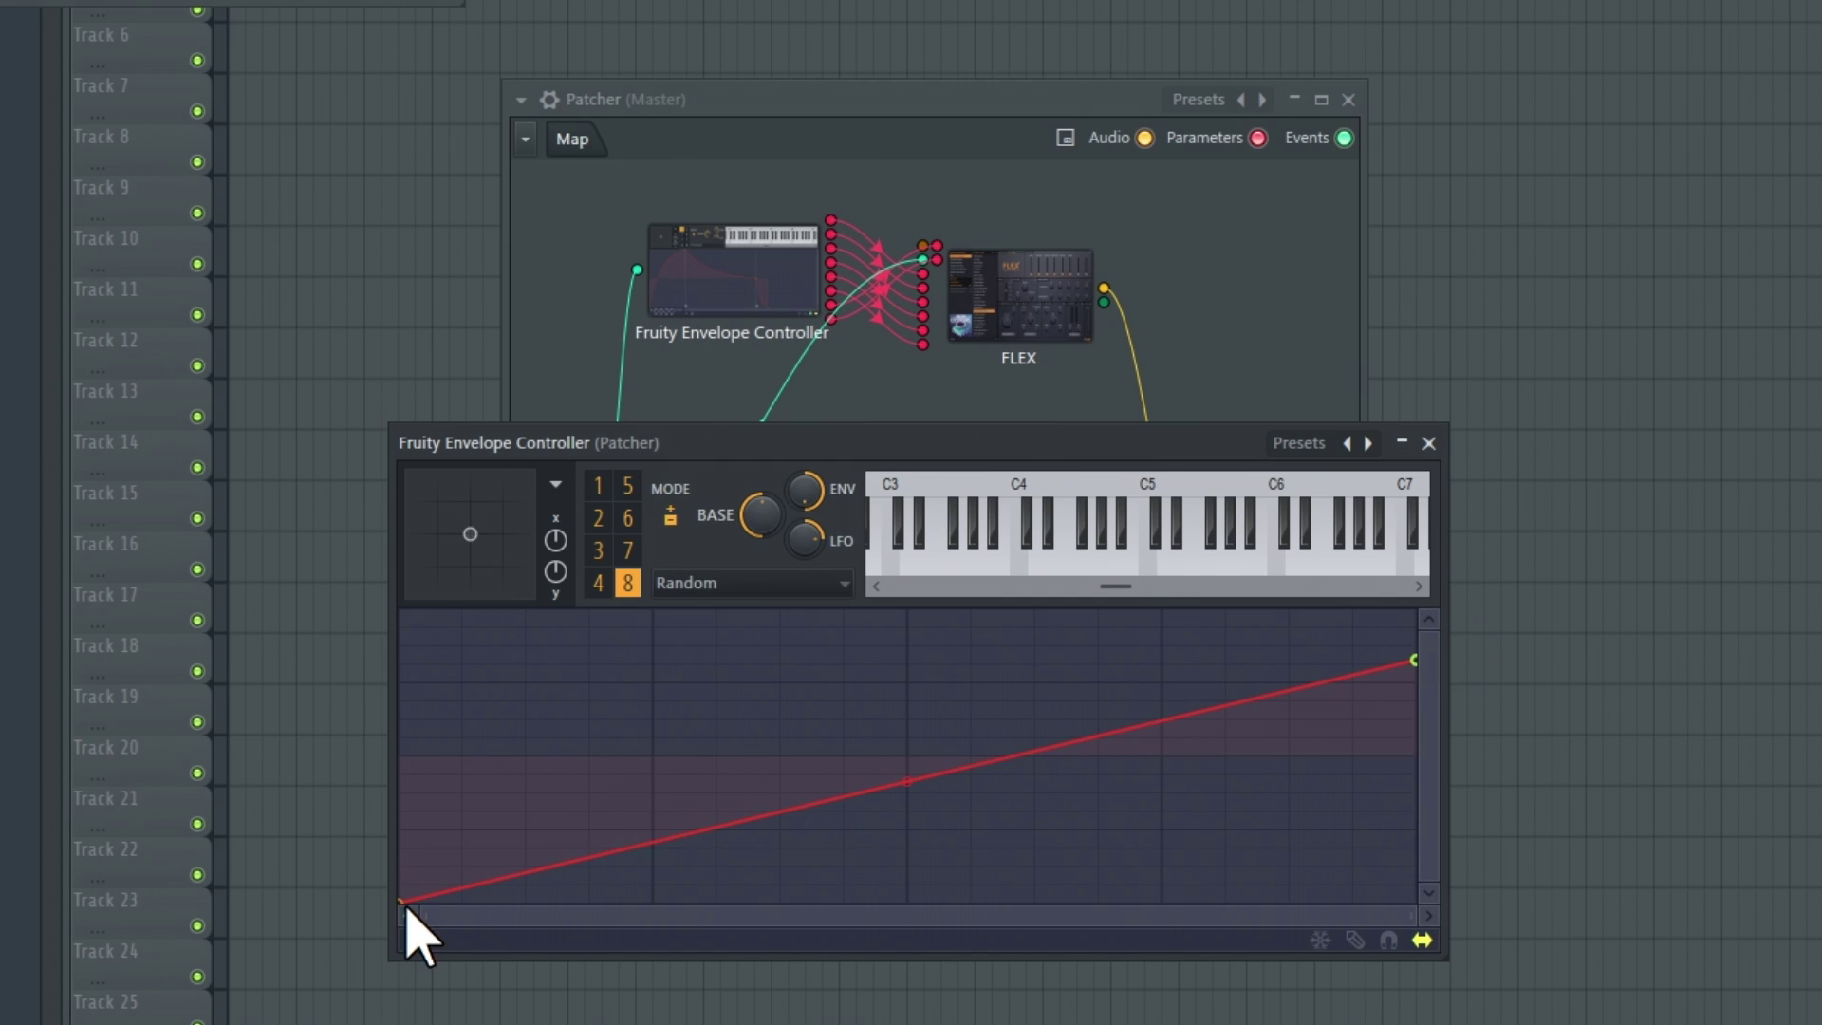
pyautogui.moveTo(416, 902); pyautogui.dragTo(411, 818)
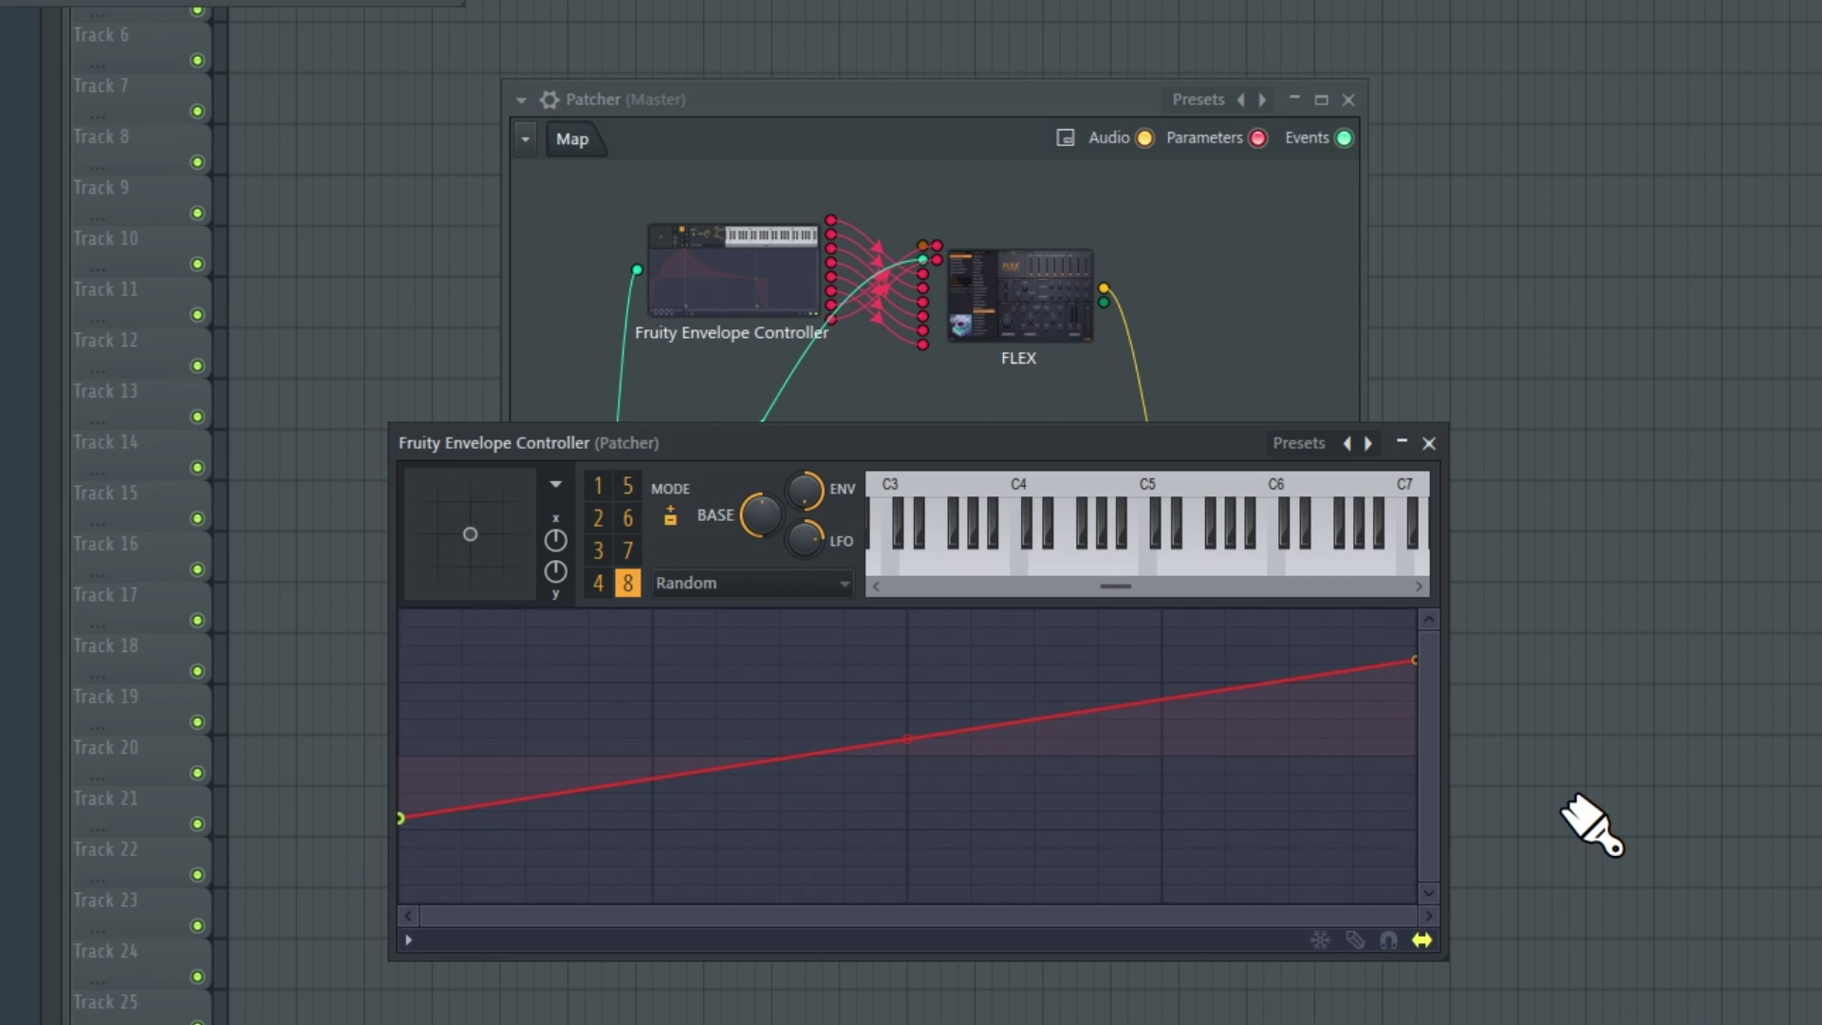